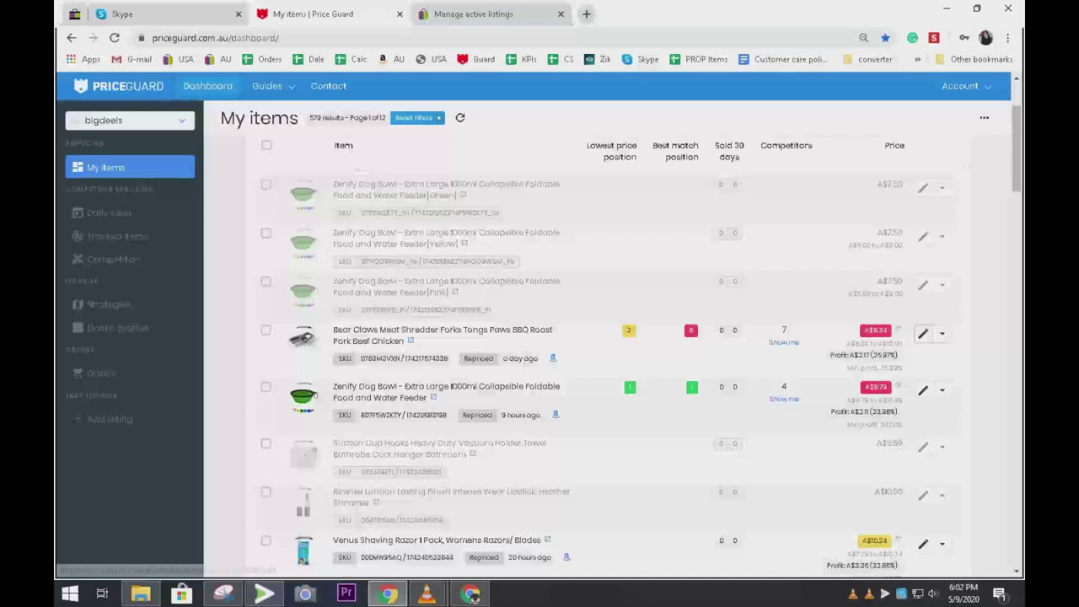
Step: Open the Bear Claws Meat Shredder item for editing in a new tab and review its repricing settings
middle_click(923, 334)
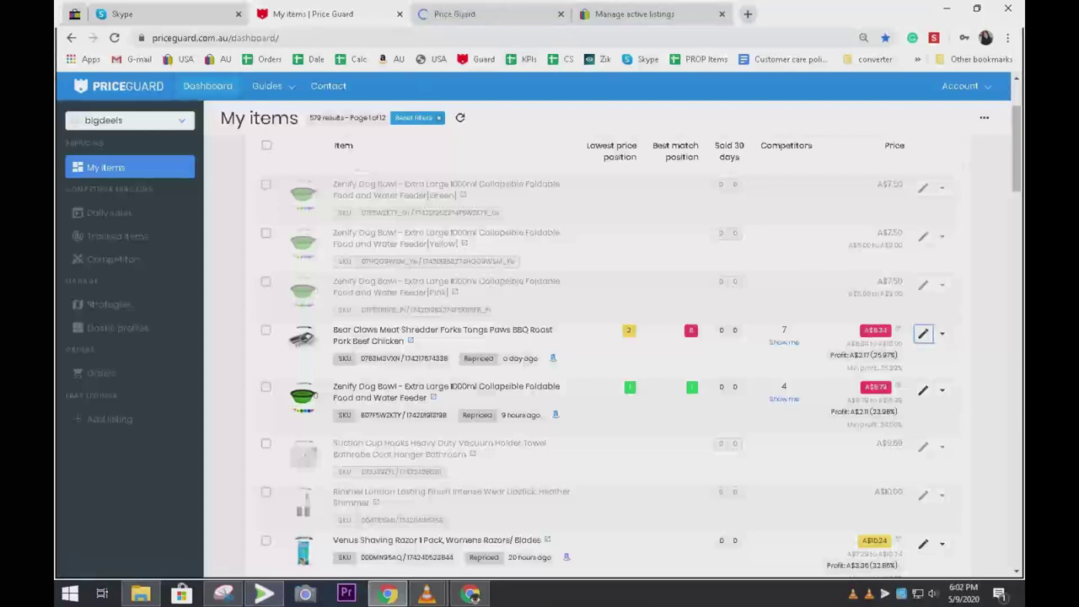
key(ctrl+Tab)
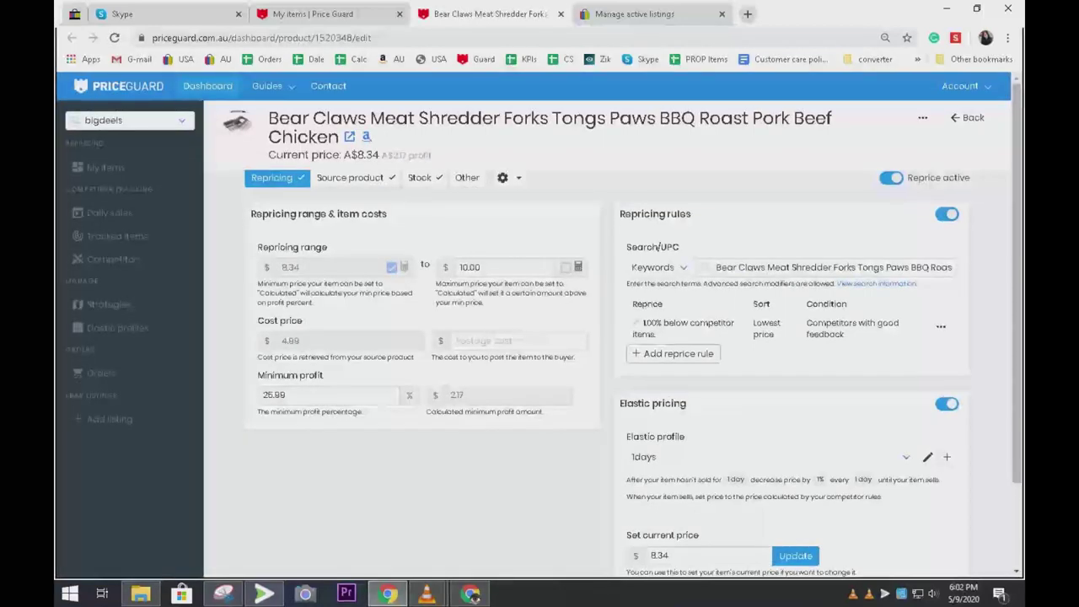
scroll(607, 354, down, 1)
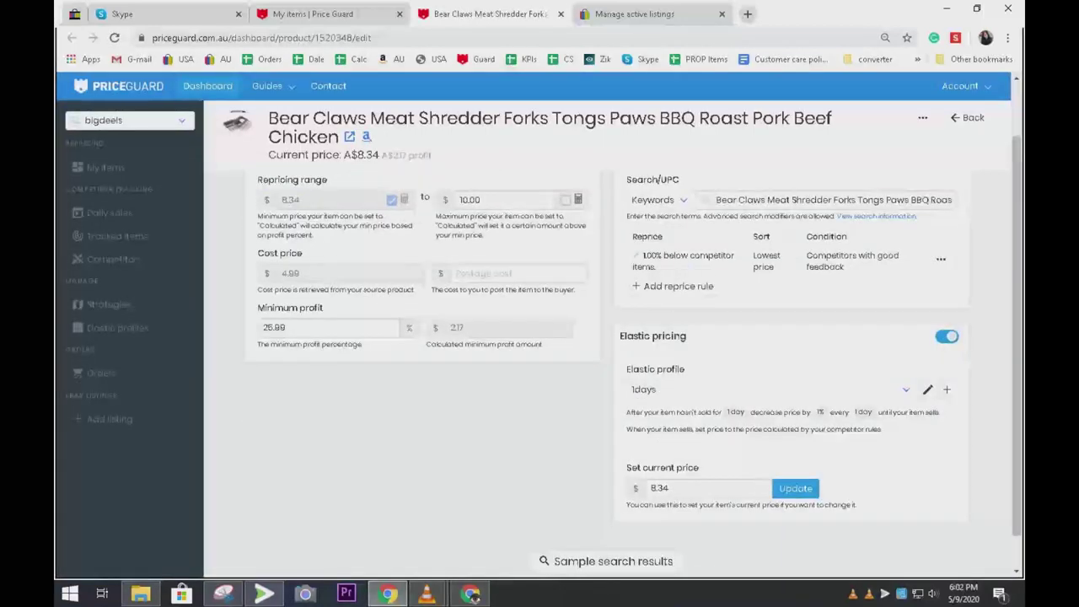
scroll(608, 354, up, 1)
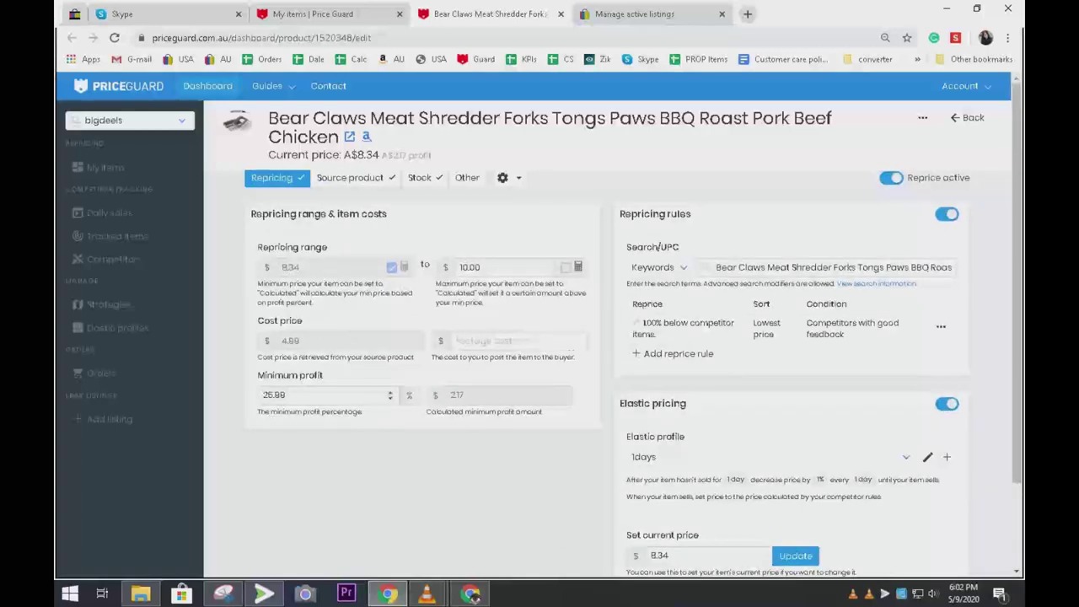
double_click(283, 395)
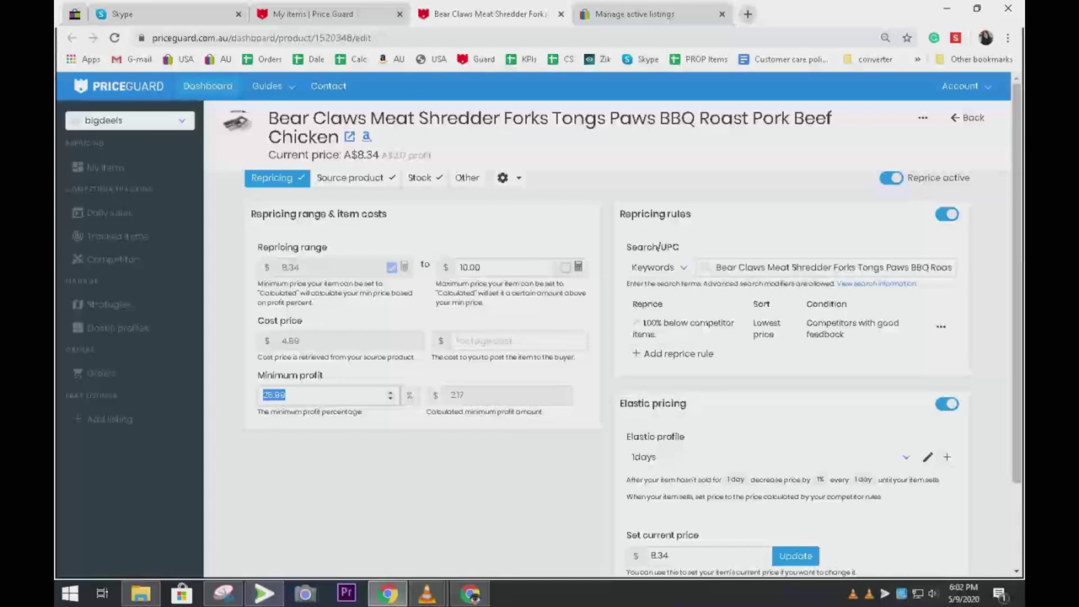
Step: Copy the Bear Claws item's full title and search for it on eBay Australia in a new tab
drag(340, 137, 269, 119)
key(ctrl+c)
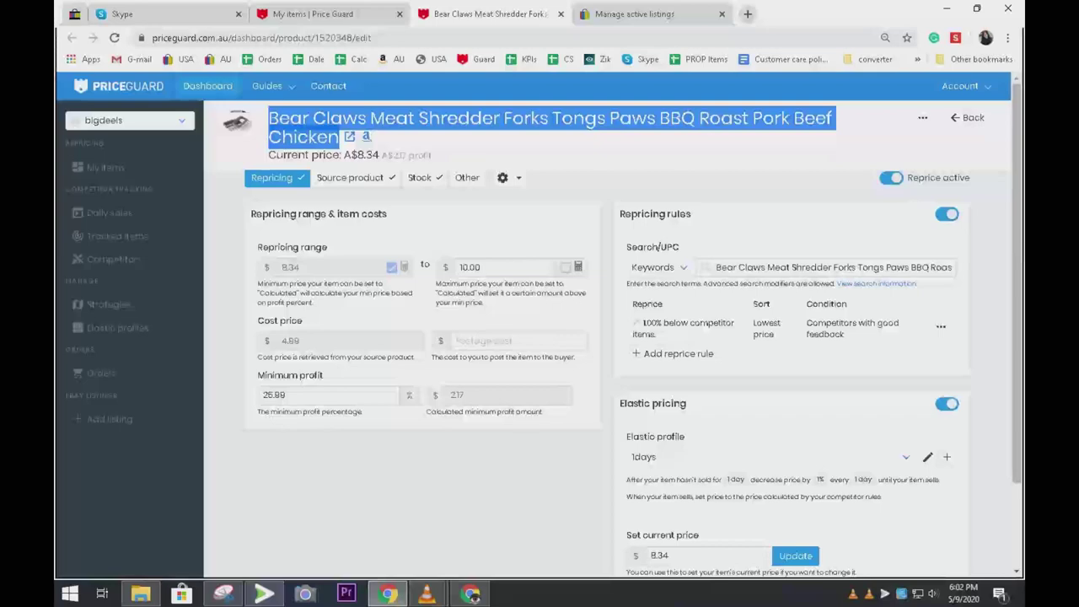
click(748, 13)
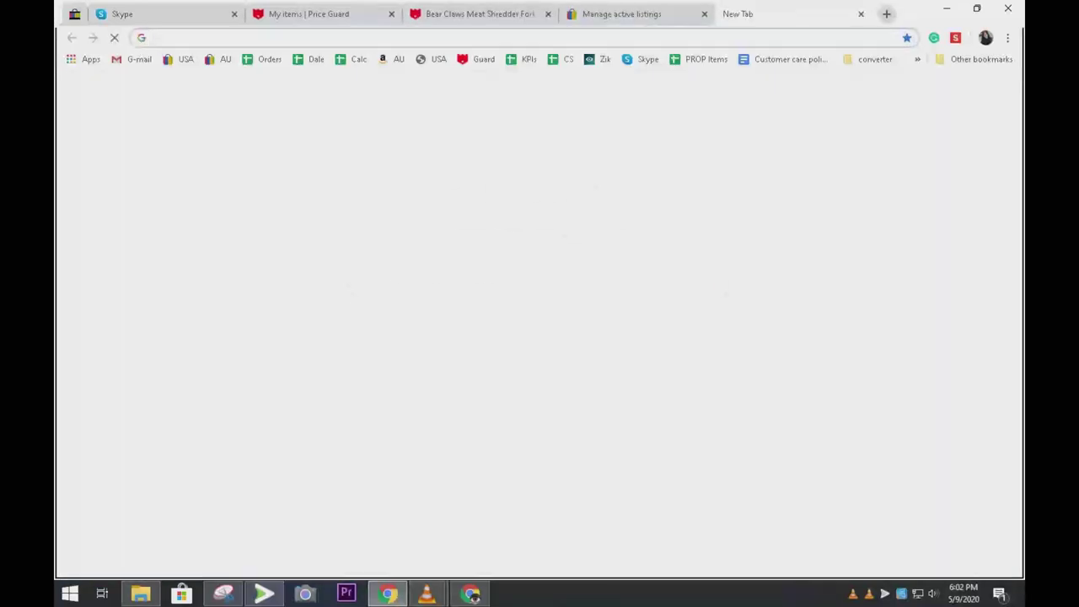
click(219, 59)
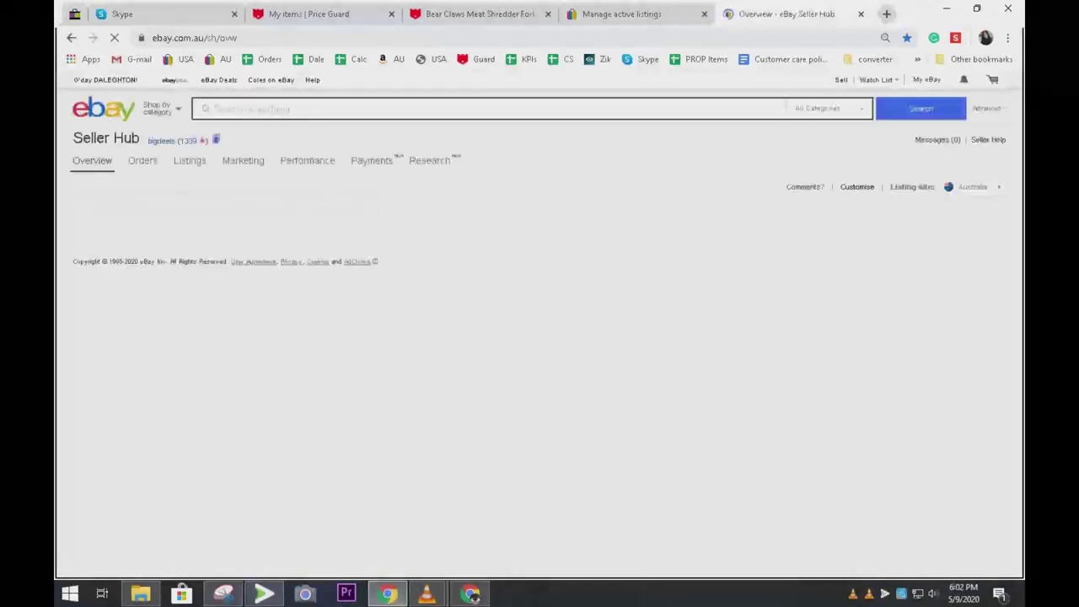
key(ctrl+v)
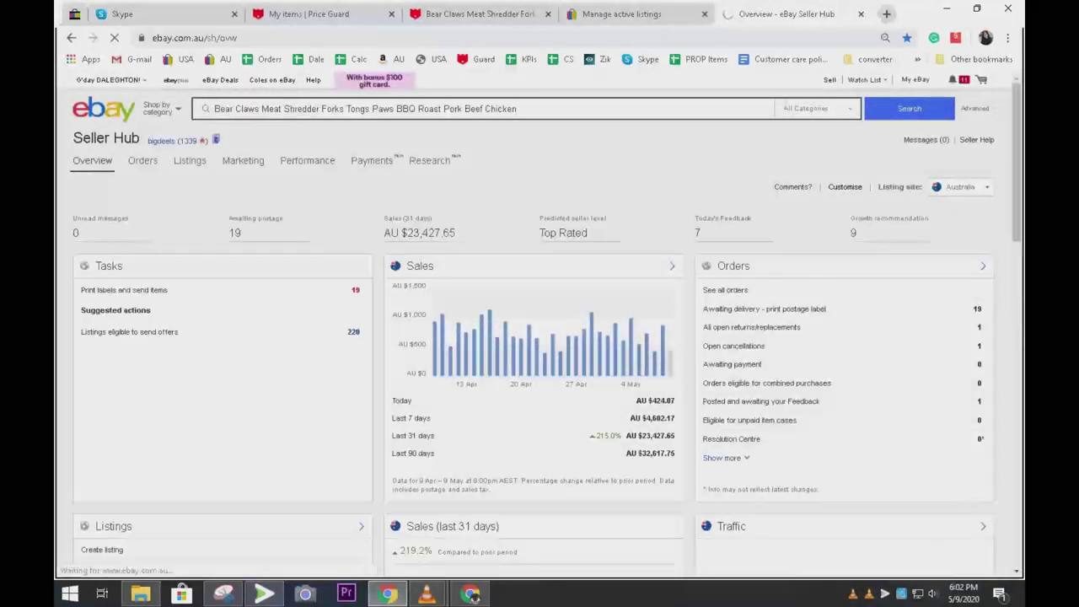
key(Return)
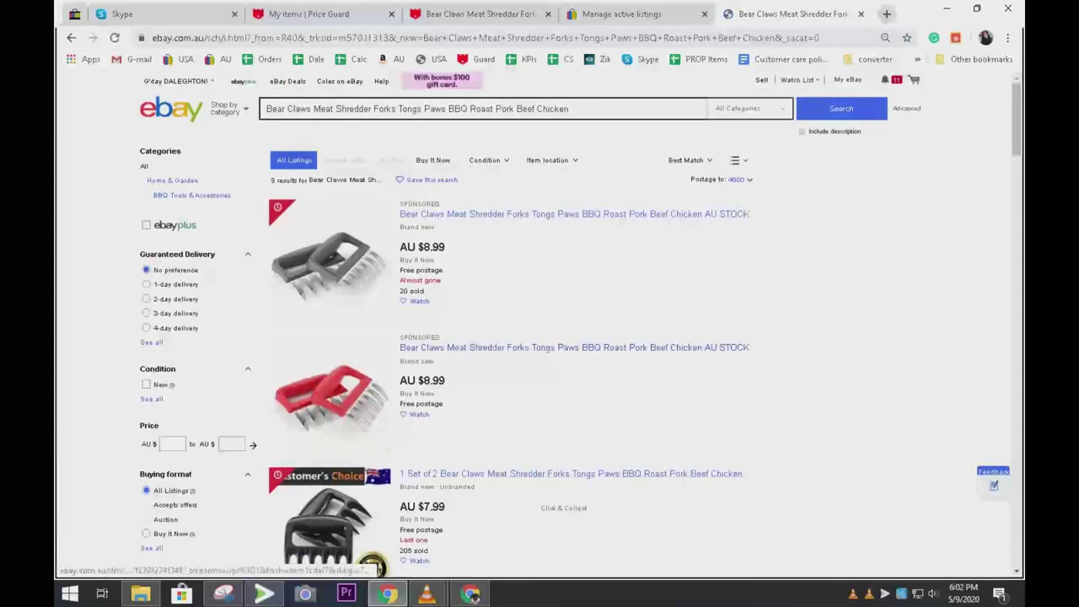
Step: Sort the eBay results by Price + postage: lowest first and compare competitor prices with the item's repricing range
click(479, 14)
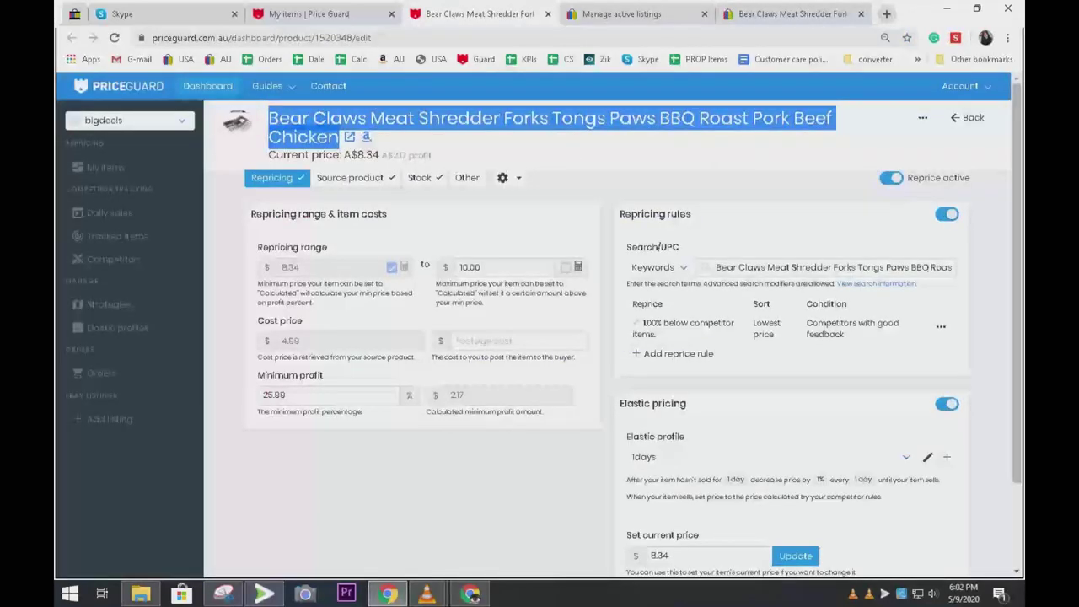
key(ctrl+5)
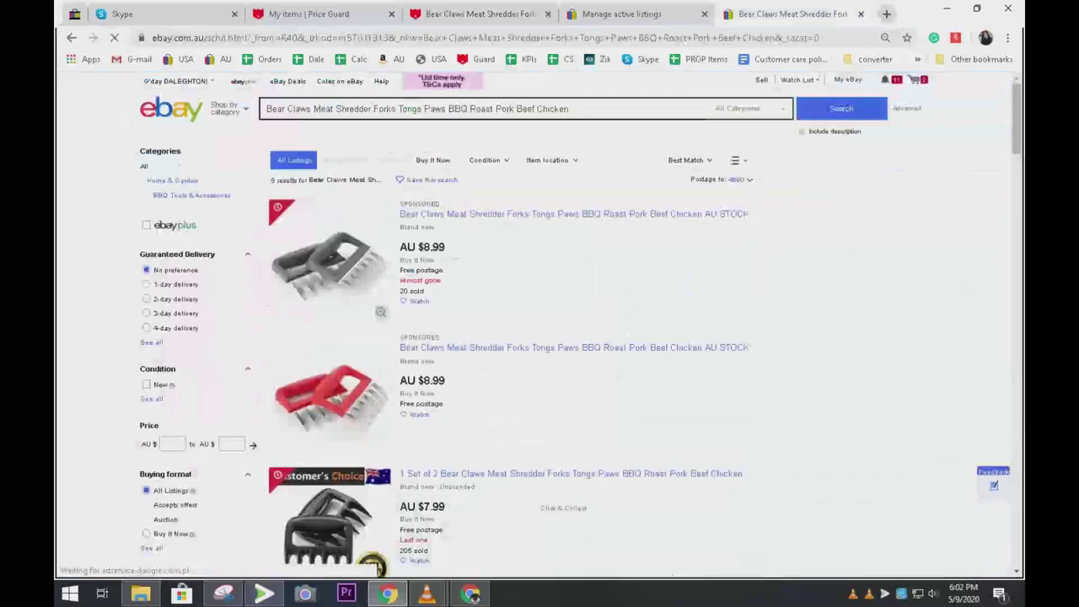
scroll(338, 270, down, 10)
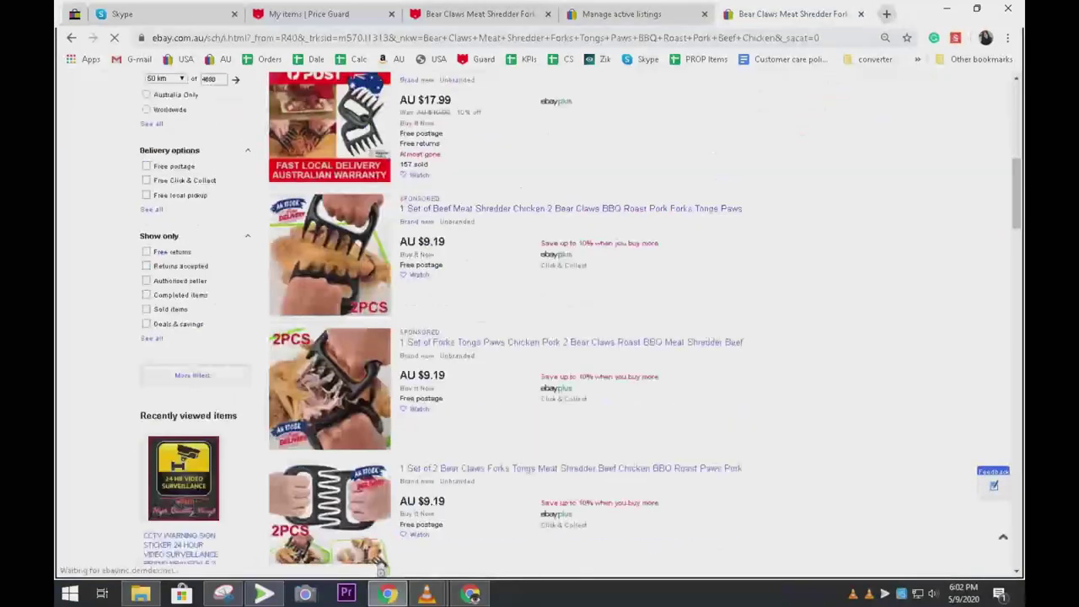
scroll(337, 291, up, 10)
mouse_move(690, 160)
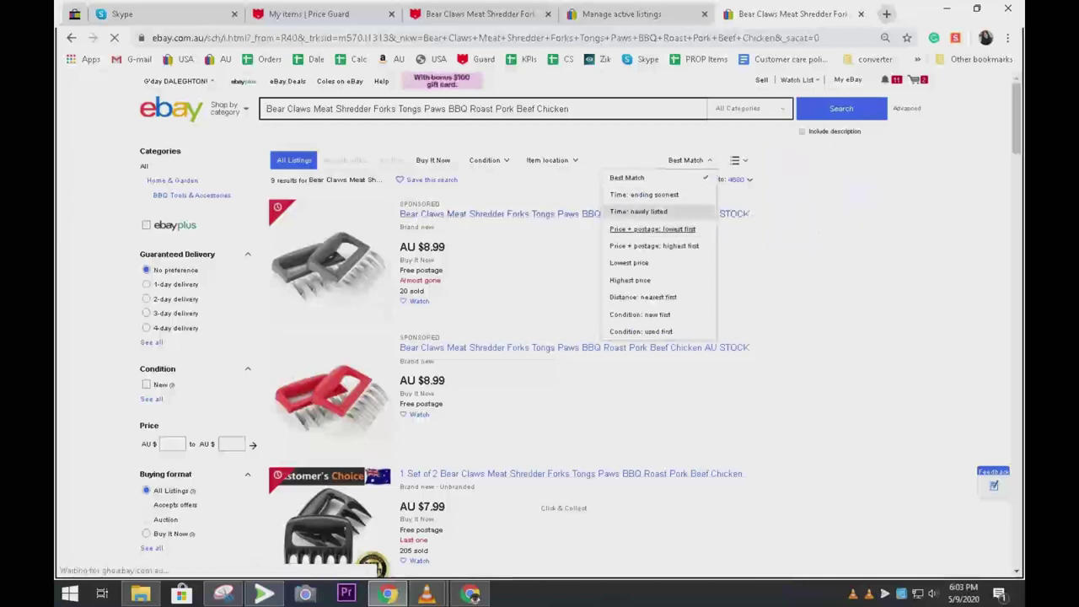
click(653, 229)
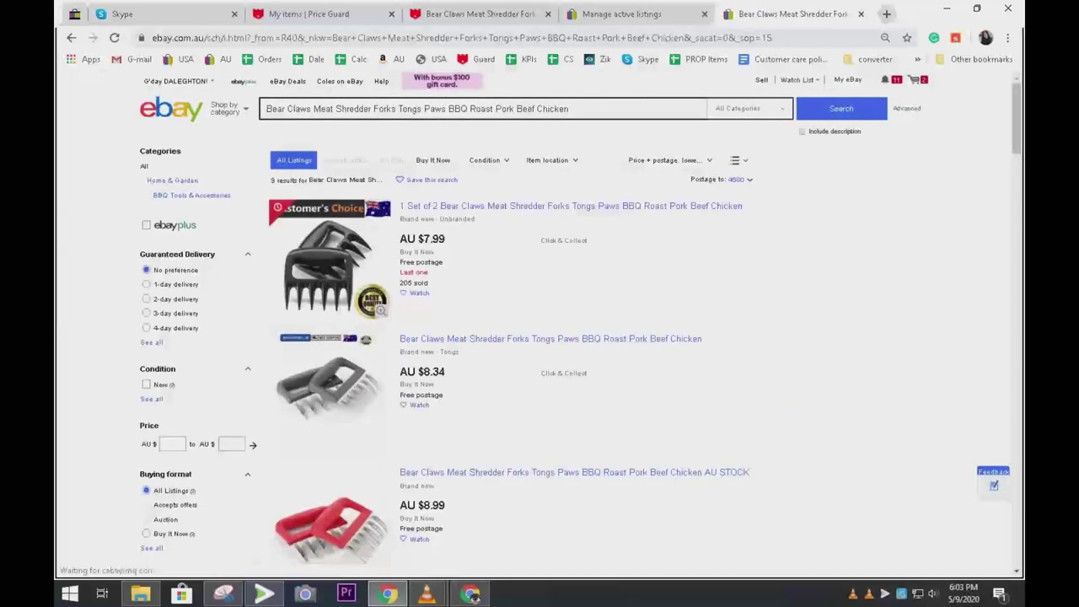
scroll(539, 321, down, 2)
scroll(539, 321, up, 2)
Step: Try minimum profit percentages of 10, 1 and 25 for the Bear Claws item in Price Guard
triple_click(473, 108)
key(ctrl+shift+Tab)
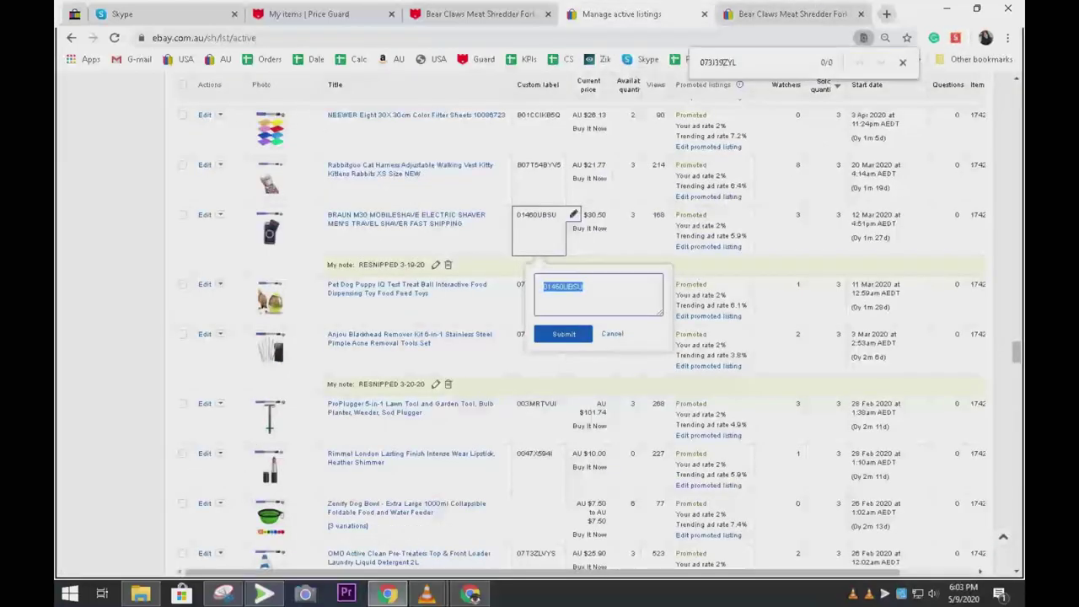
key(ctrl+shift+Tab)
double_click(275, 395)
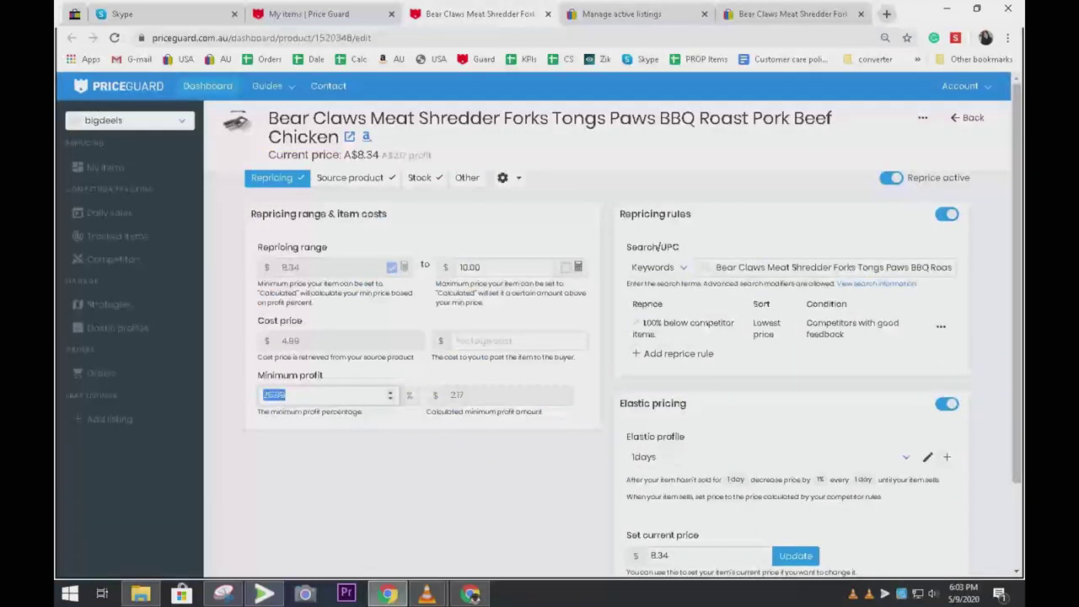
text(10)
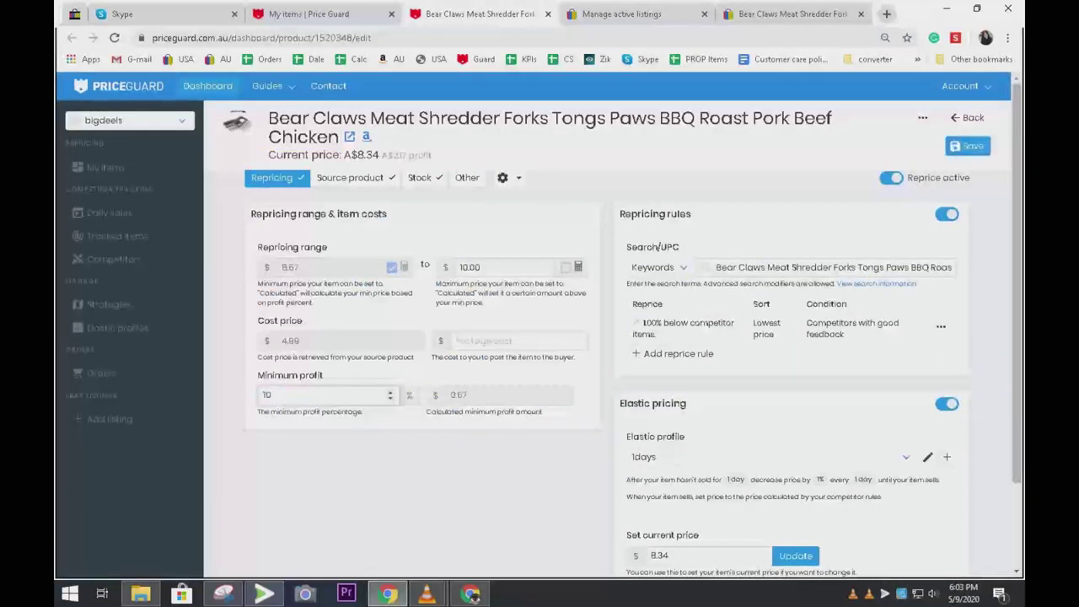
key(ctrl+a)
text(1)
key(shift+Left)
text(25)
Step: Set the Bear Claws item's minimum profit to 26% and save the item
double_click(266, 395)
text(26)
click(968, 146)
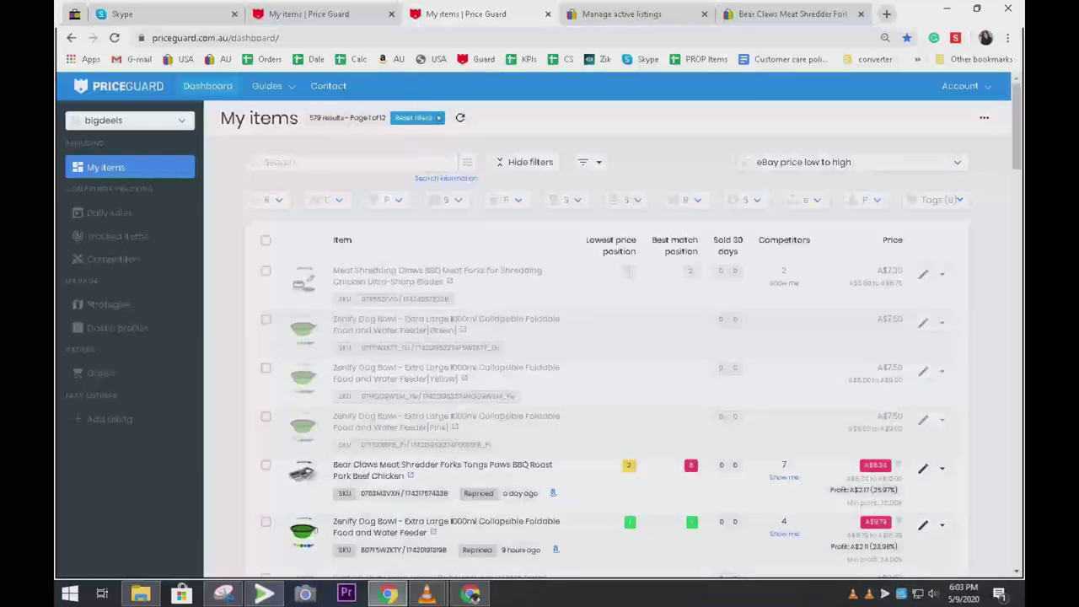
Step: Sort the items by eBay price high to low and open the Newborn 30 Convertible Car Seat item for editing
click(852, 162)
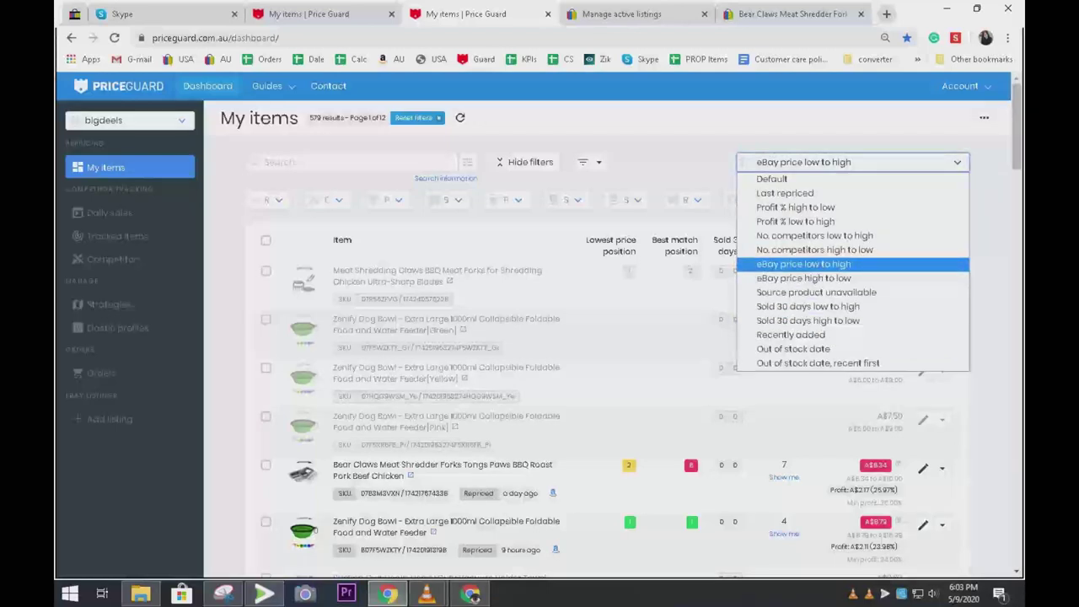
click(803, 278)
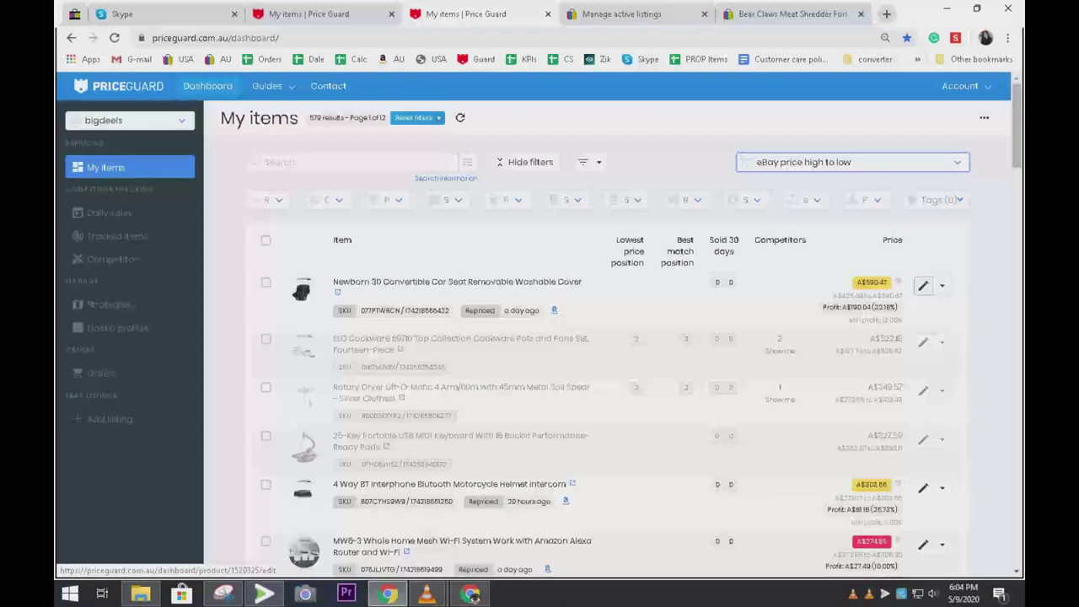
click(924, 286)
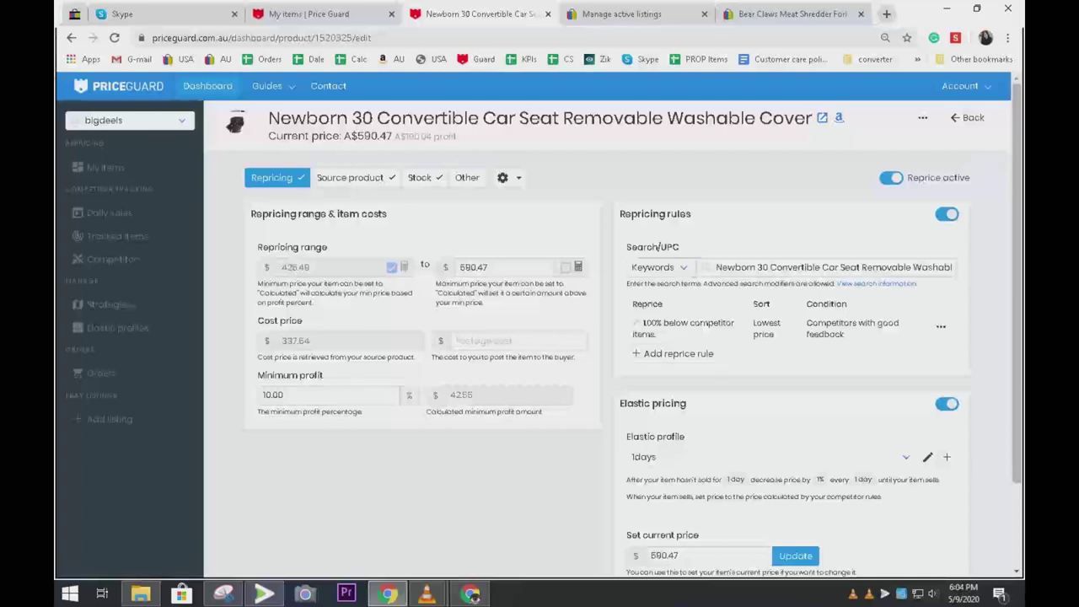
Step: Search eBay for "Newborn 30 Convertible Car Seat Removable Washable Cover" and examine the prices of competing listings
triple_click(778, 267)
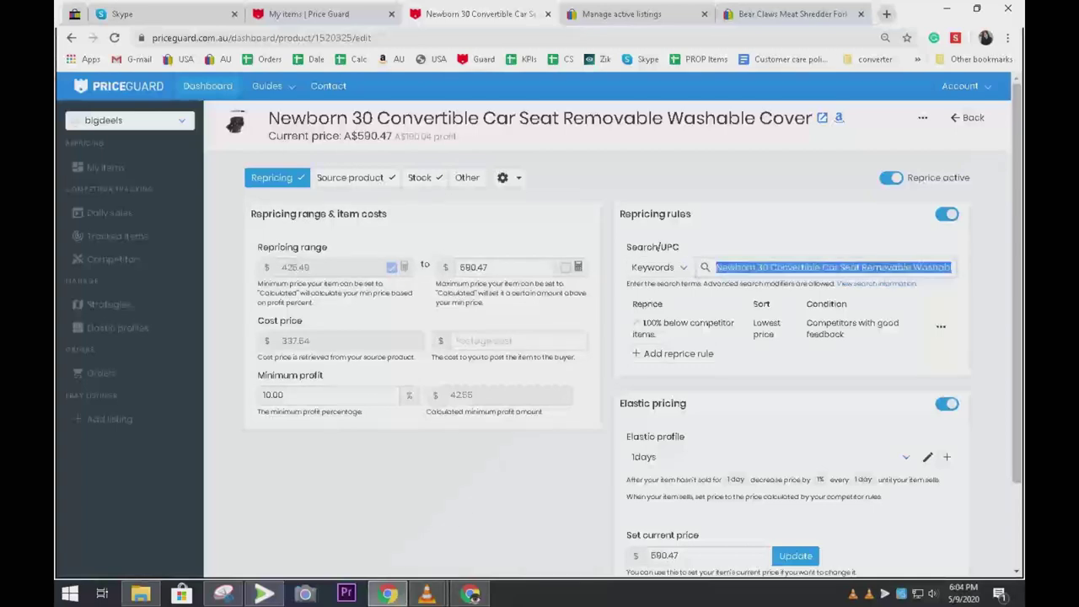
click(793, 14)
text(Newborn 30 Convertible Car Seat Removable Washable Cover)
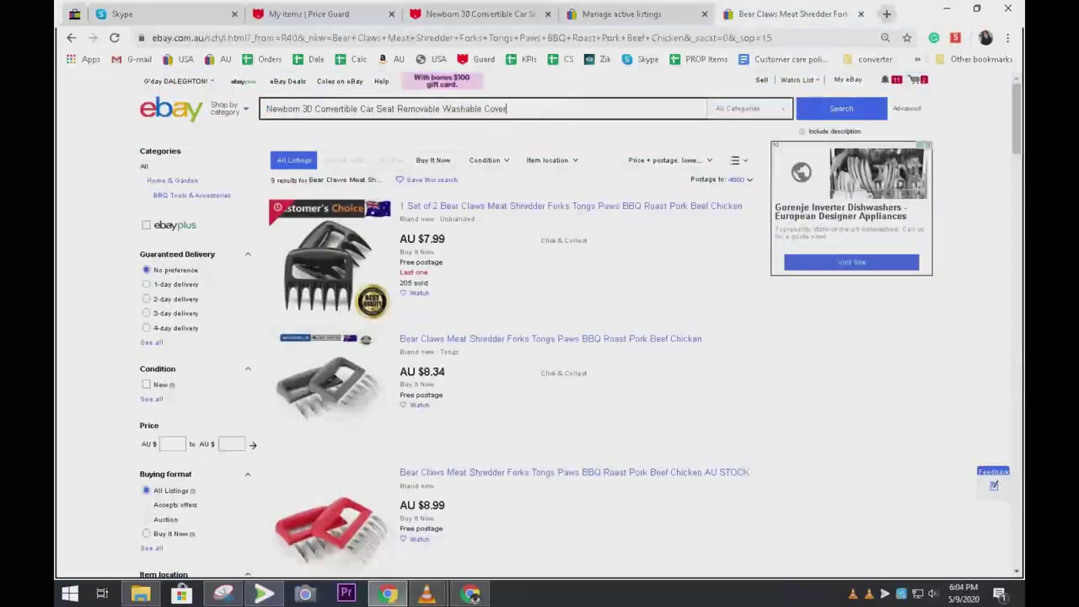
key(Return)
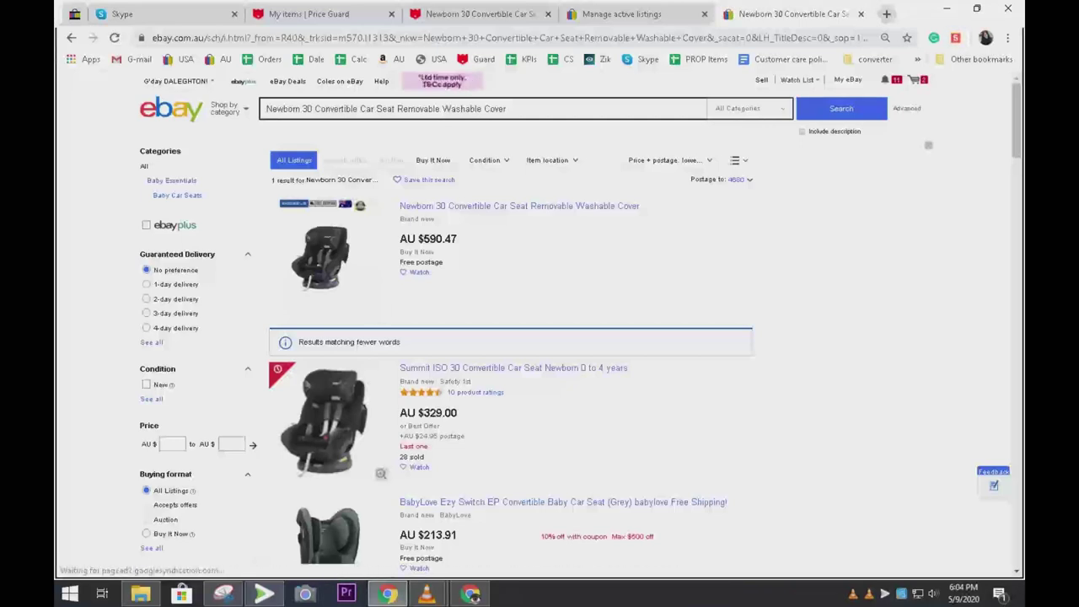
scroll(540, 379, down, 3)
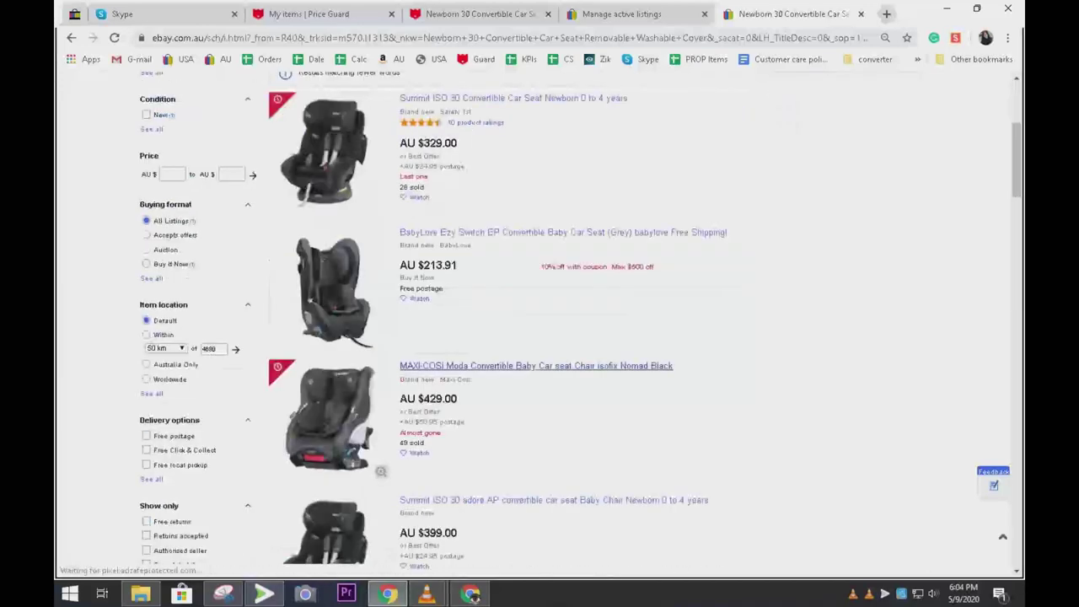
scroll(540, 337, down, 3)
scroll(540, 337, up, 4)
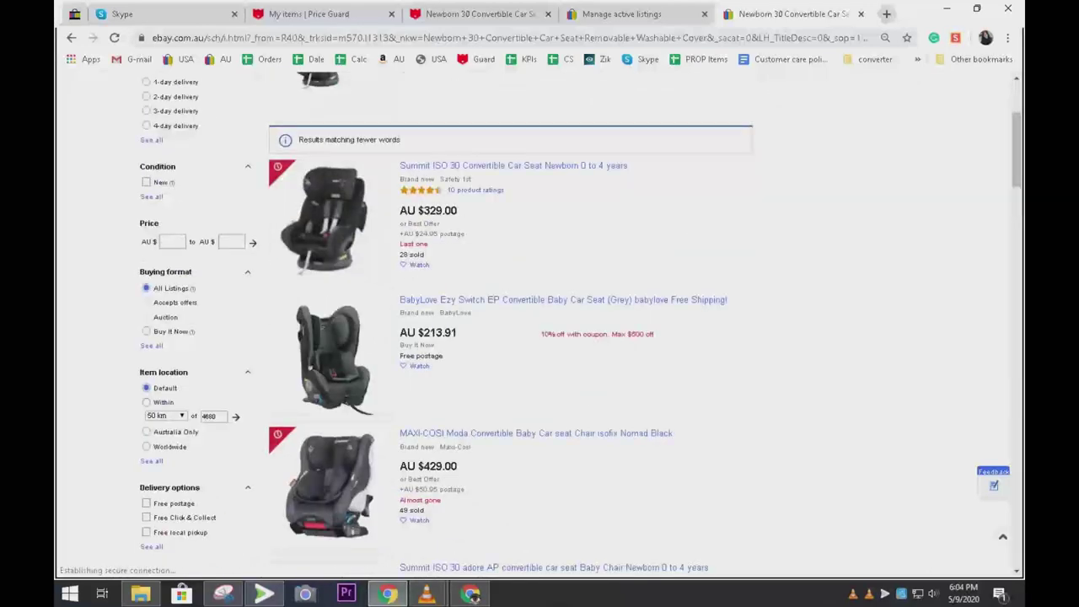
scroll(539, 338, up, 3)
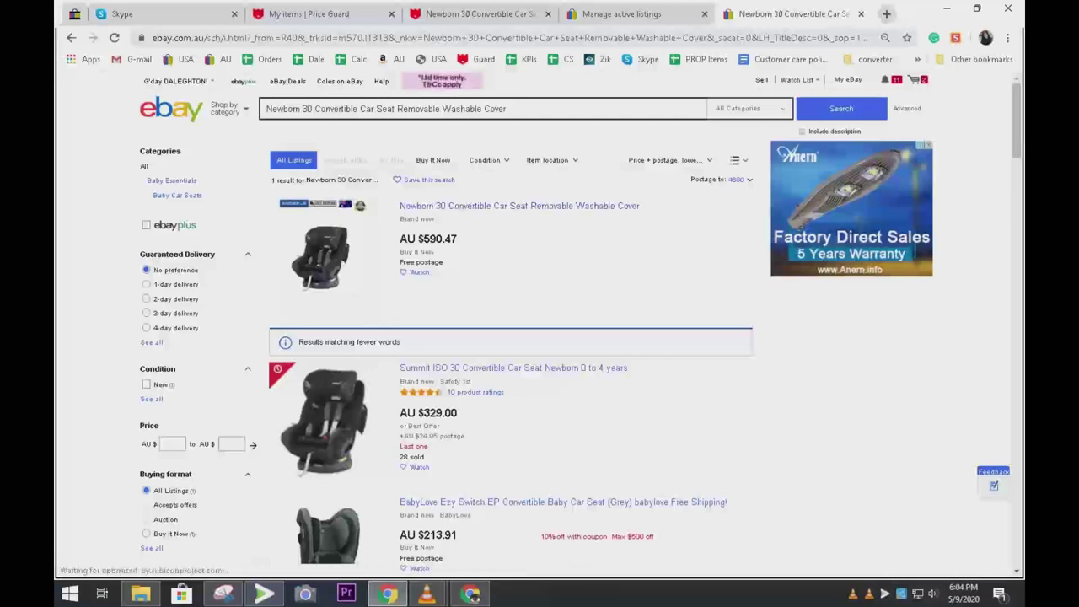
Step: Set the car seat item's minimum profit to 15% in Price Guard
key(ctrl+shift+Tab)
key(ctrl+shift+Tab)
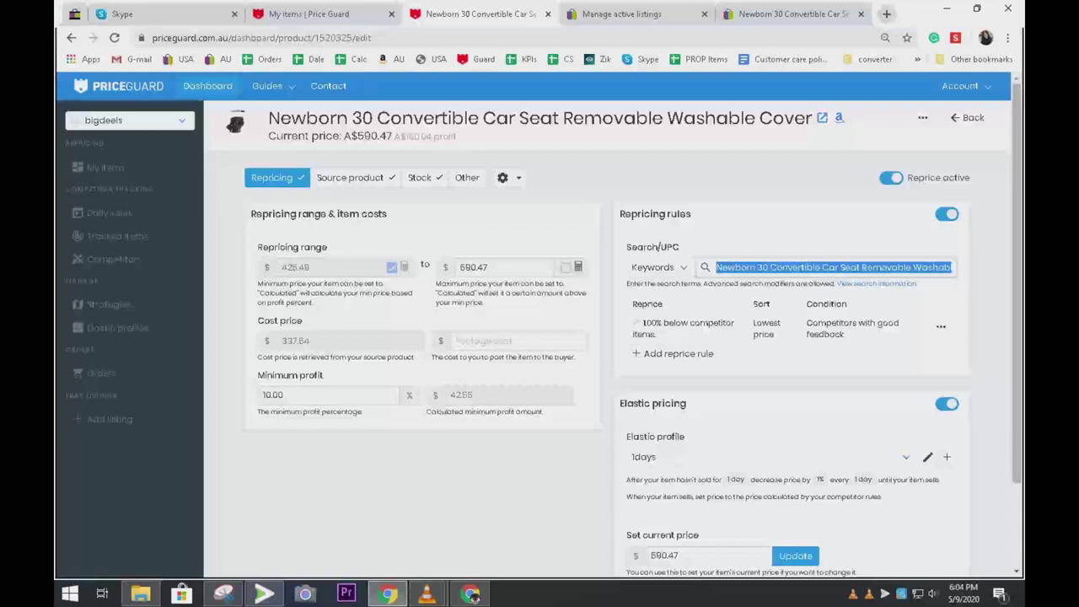
double_click(273, 395)
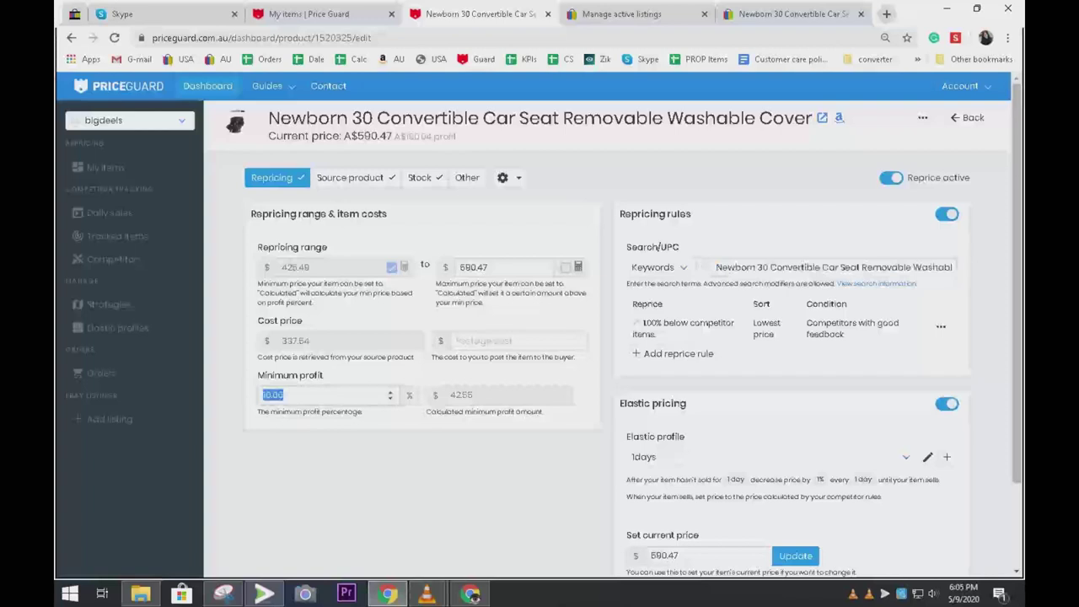
text(1)
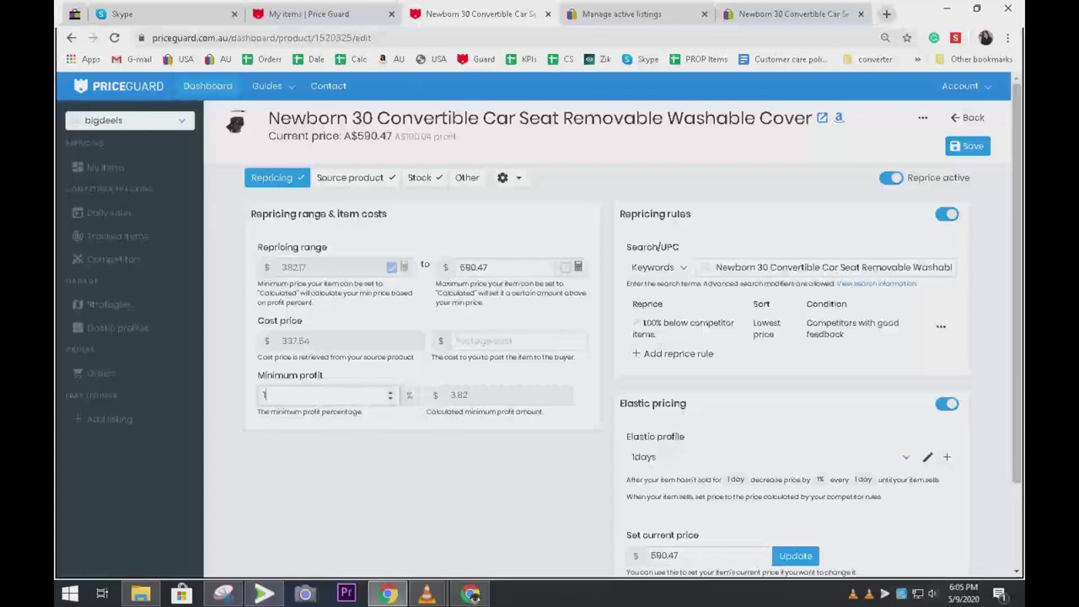
text(0)
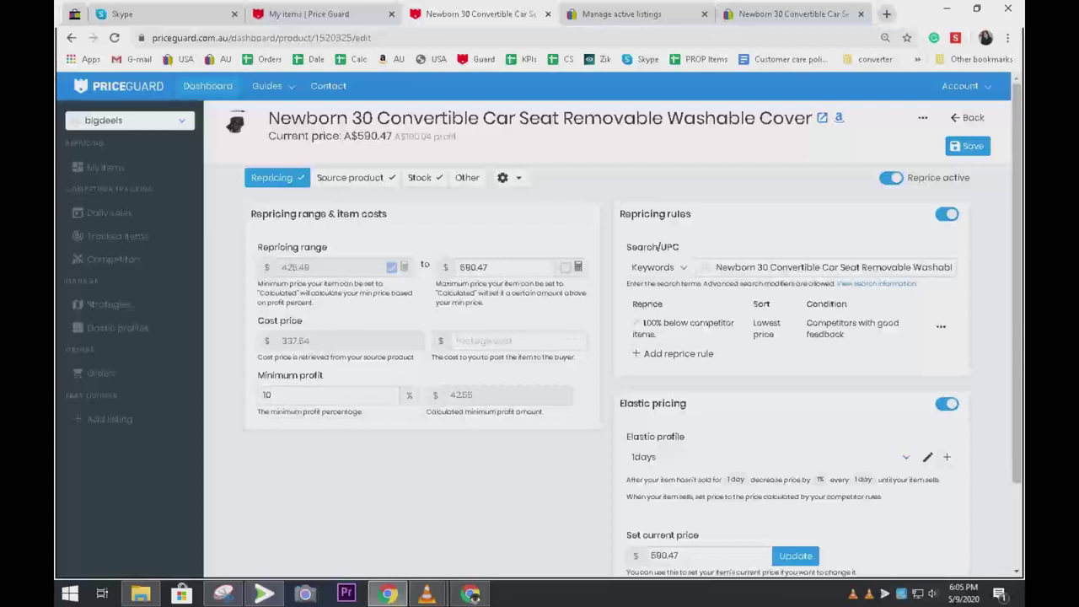
double_click(267, 395)
text(15)
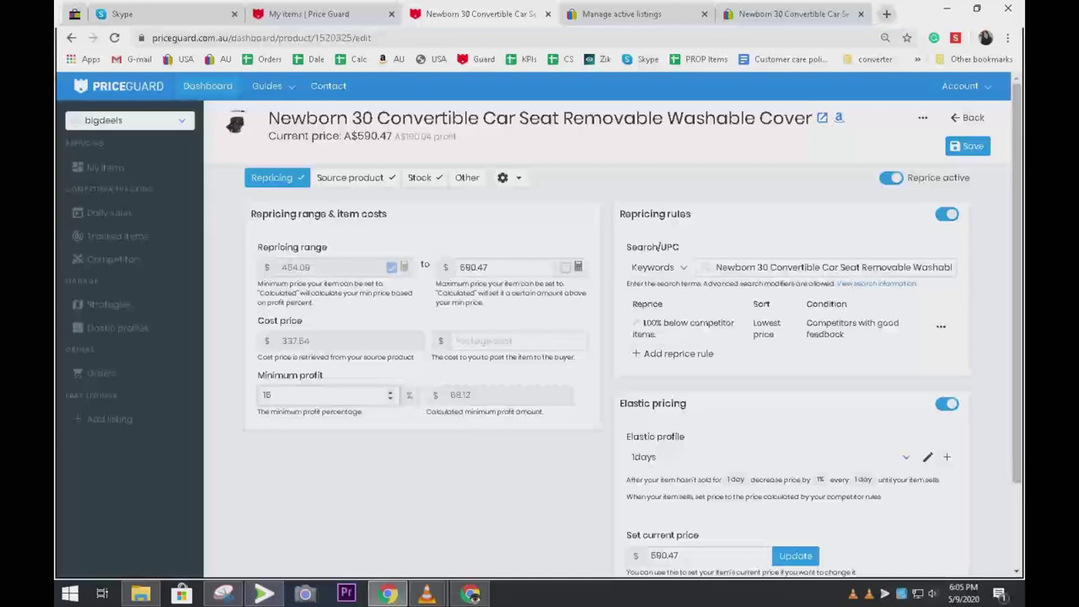
click(793, 15)
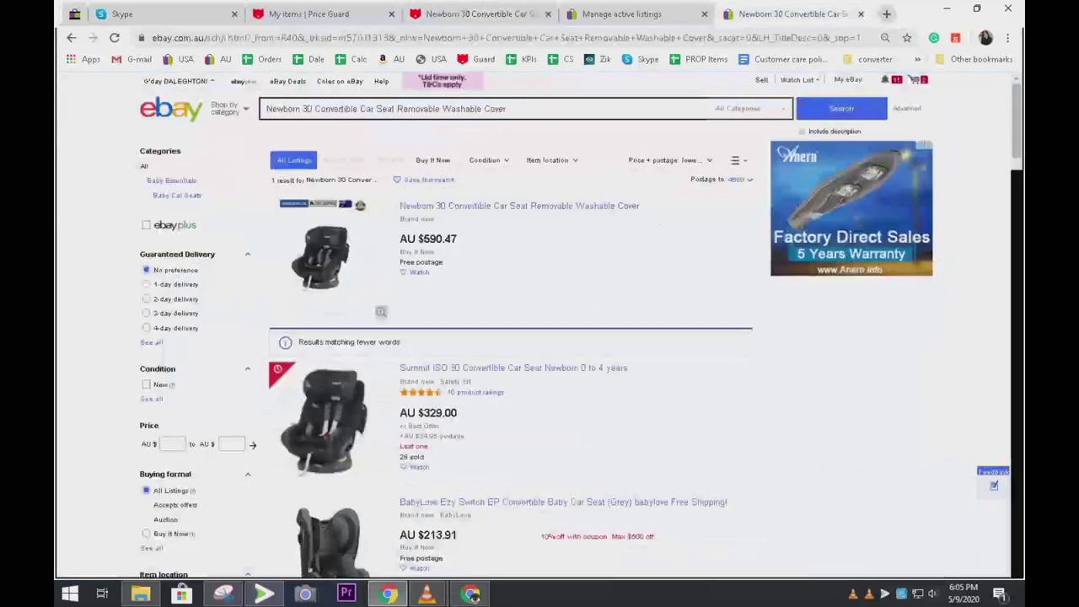
key(ctrl+shift+Tab)
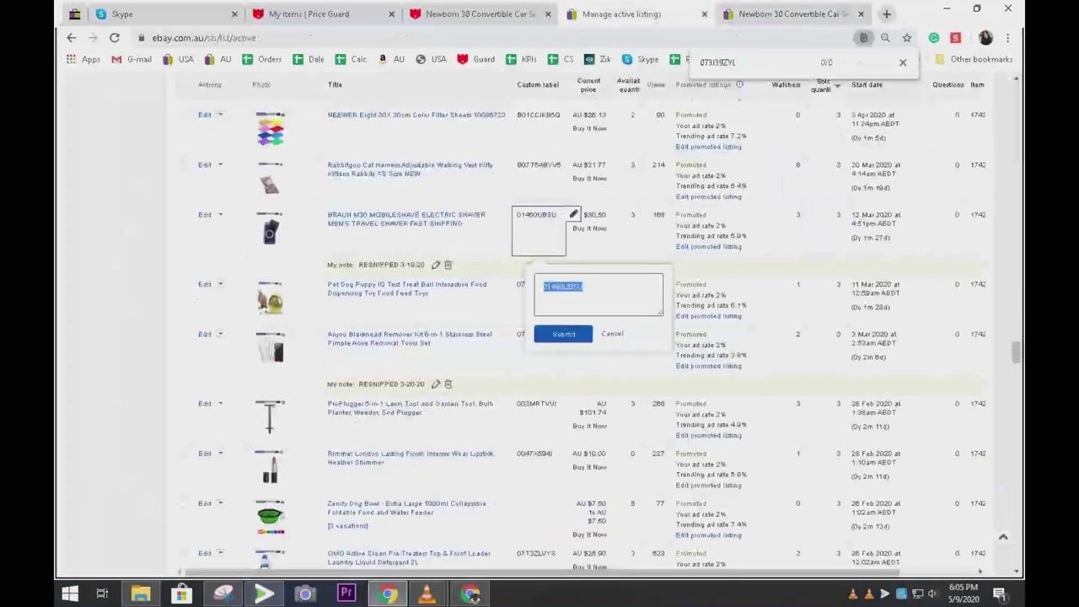
key(ctrl+shift+Tab)
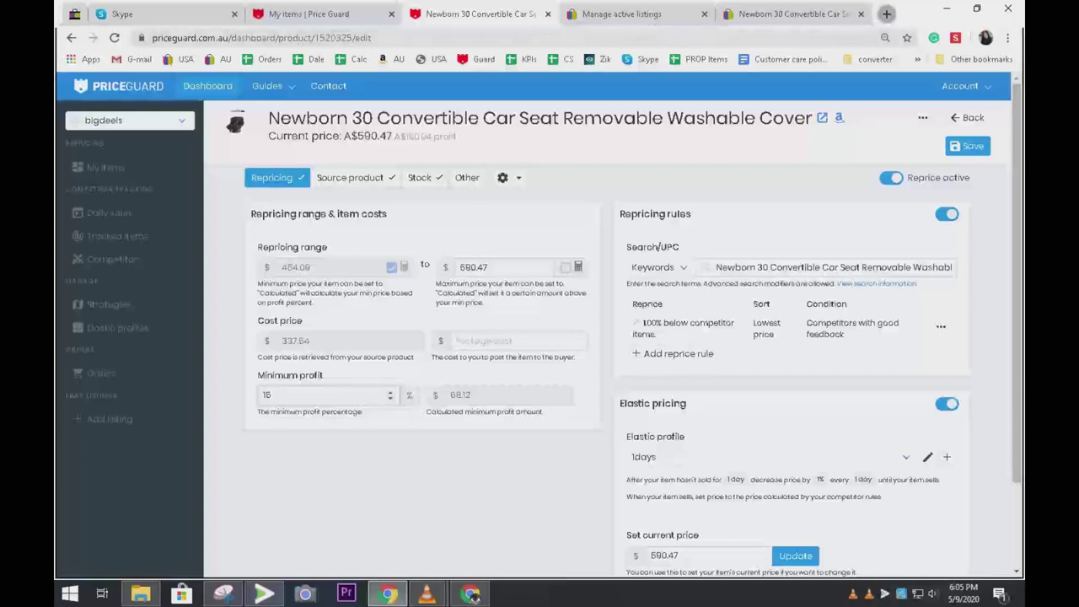
Step: Open the Second Listing platform spreadsheet and enter the car seat's source price of 337.54 in row 598 of the RDH sheet
click(886, 14)
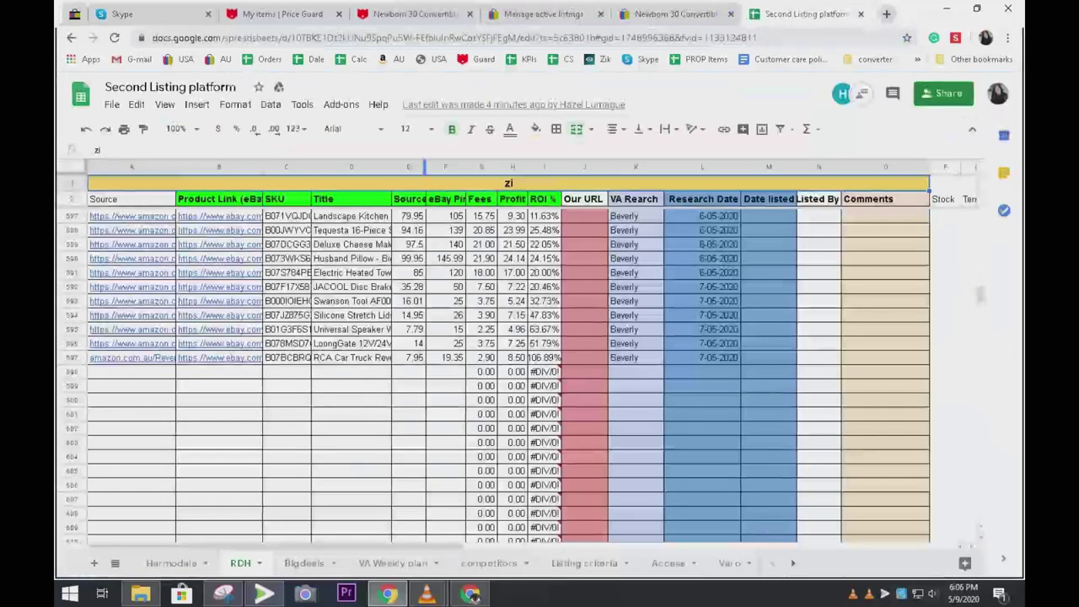
click(415, 14)
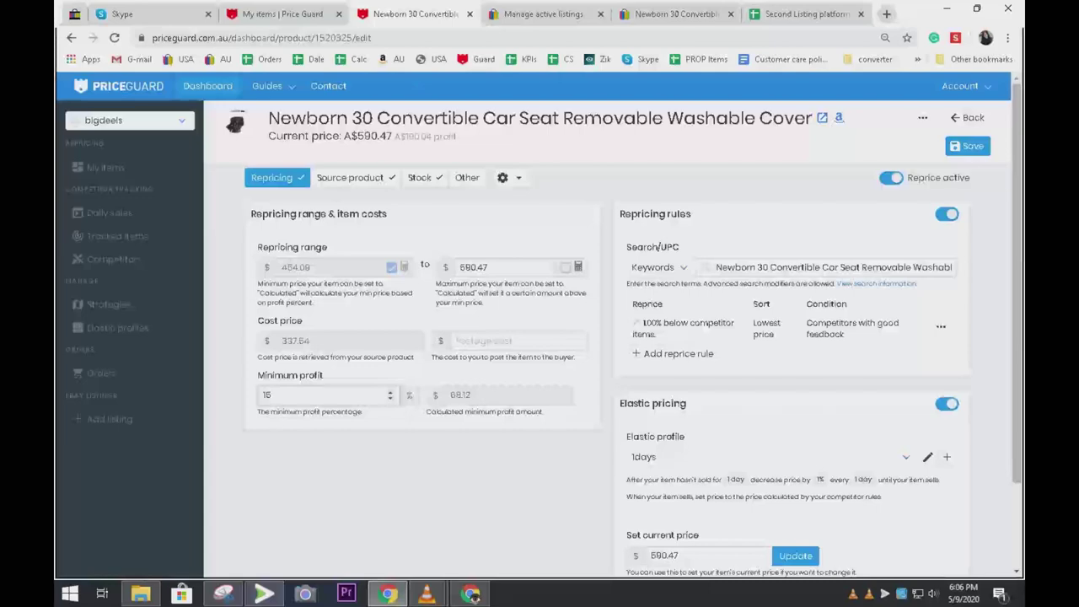
click(807, 14)
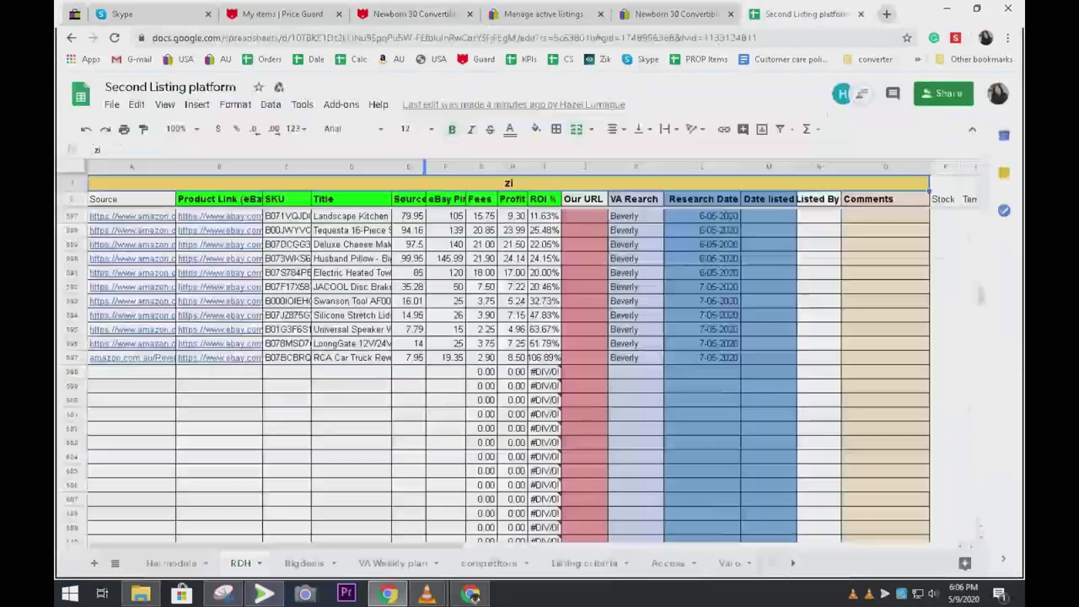
click(409, 372)
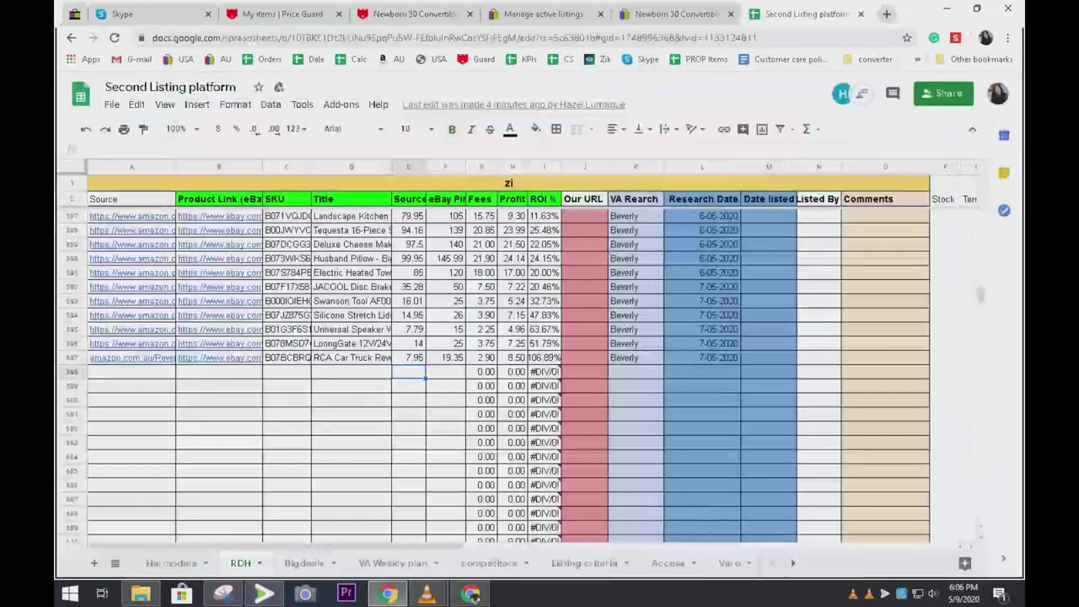
text(337.54)
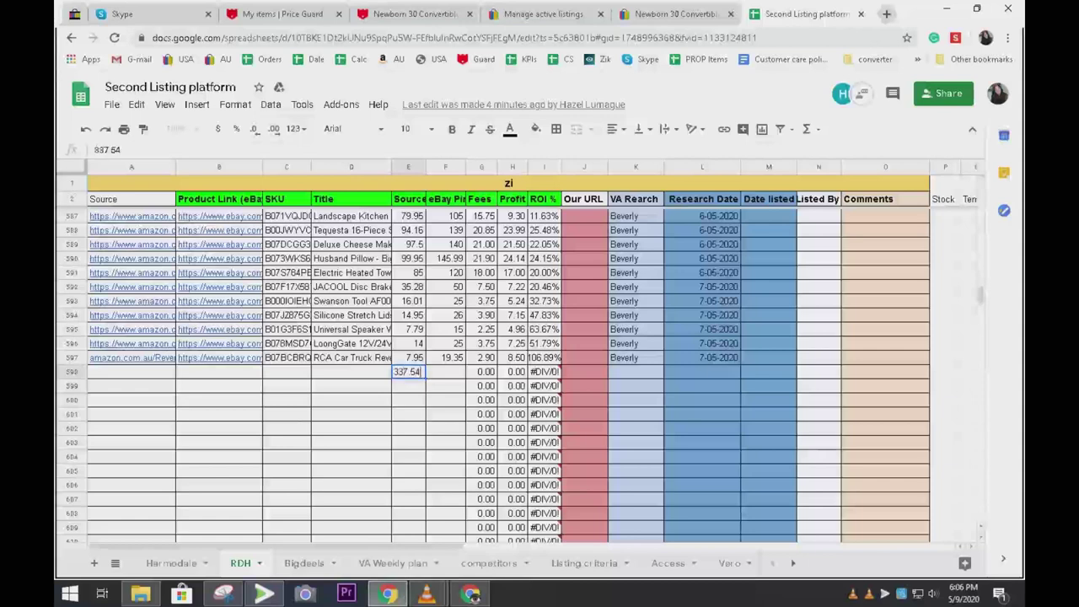
key(Tab)
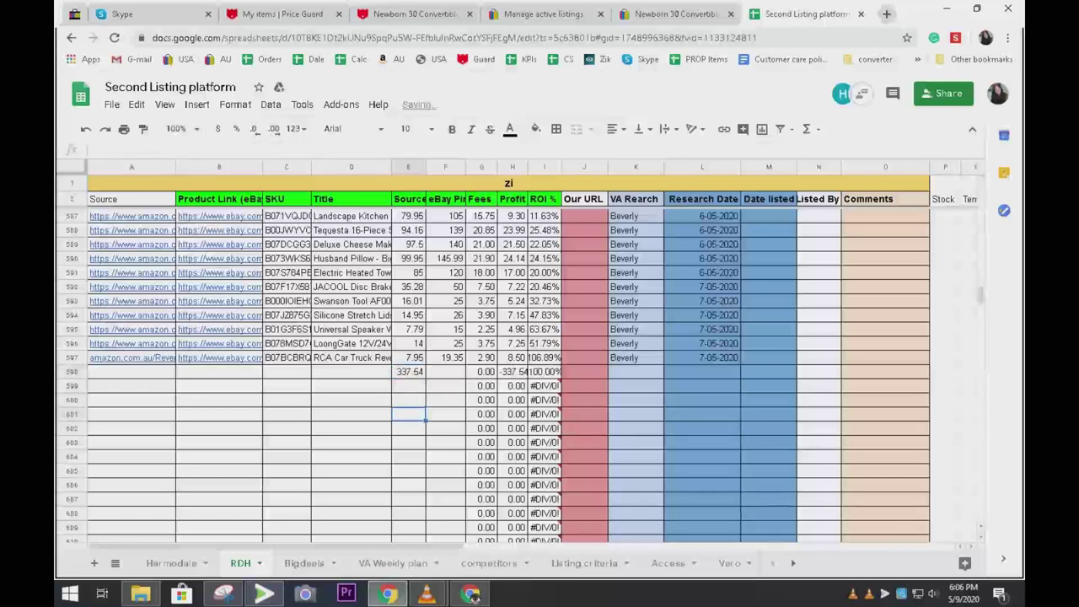
Step: Copy the car seat's calculated minimum price from Price Guard into the spreadsheet as the row 598 eBay price, 454.09
key(ctrl+shift+Tab)
key(ctrl+shift+Tab)
key(ctrl+shift+Tab)
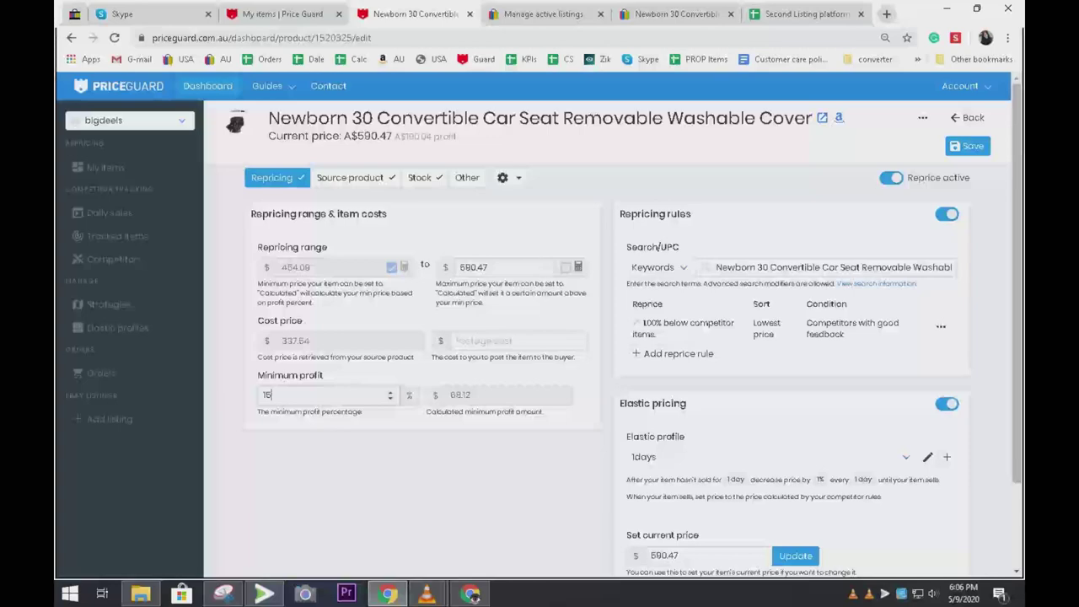
key(ctrl+Tab)
key(ctrl+Tab)
key(ctrl+Tab)
text(454)
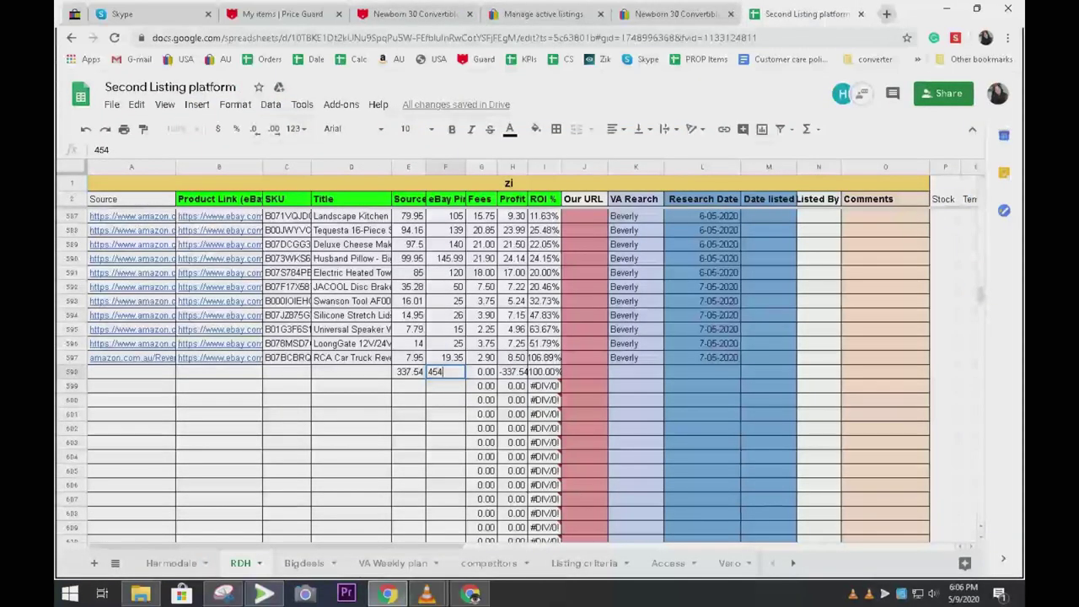
key(ctrl+shift+Tab)
key(ctrl+shift+Tab)
key(ctrl+shift+Tab)
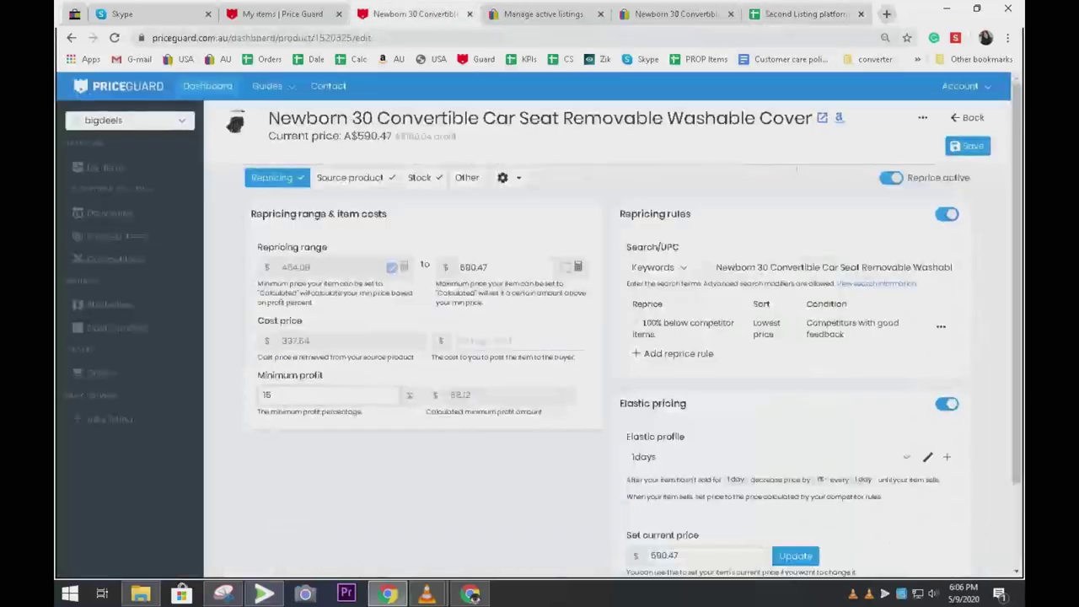
key(ctrl+Tab)
key(ctrl+Tab)
key(ctrl+Tab)
text(.09)
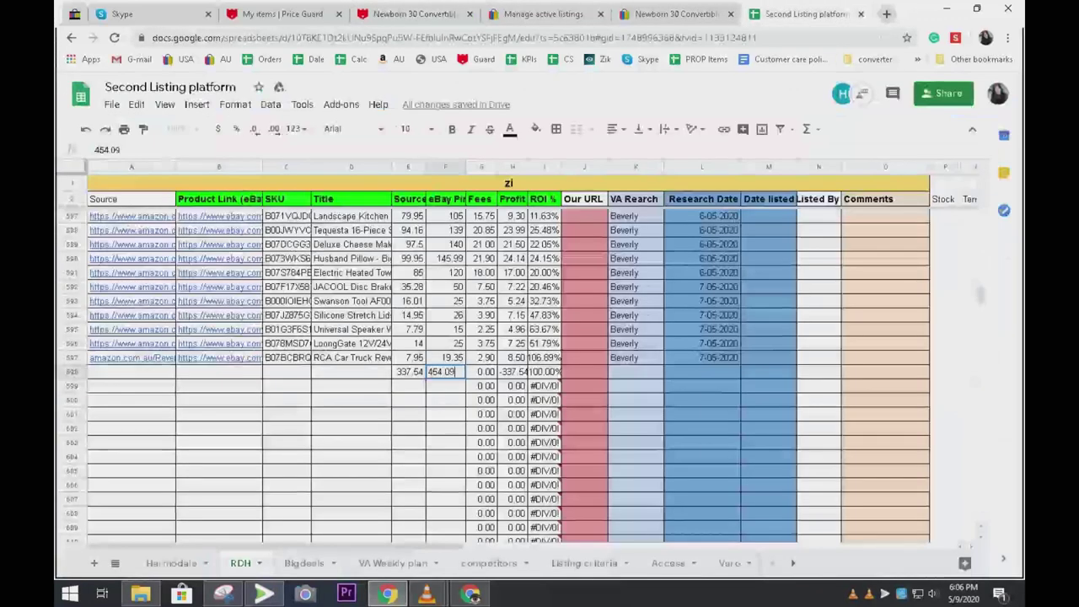
key(Return)
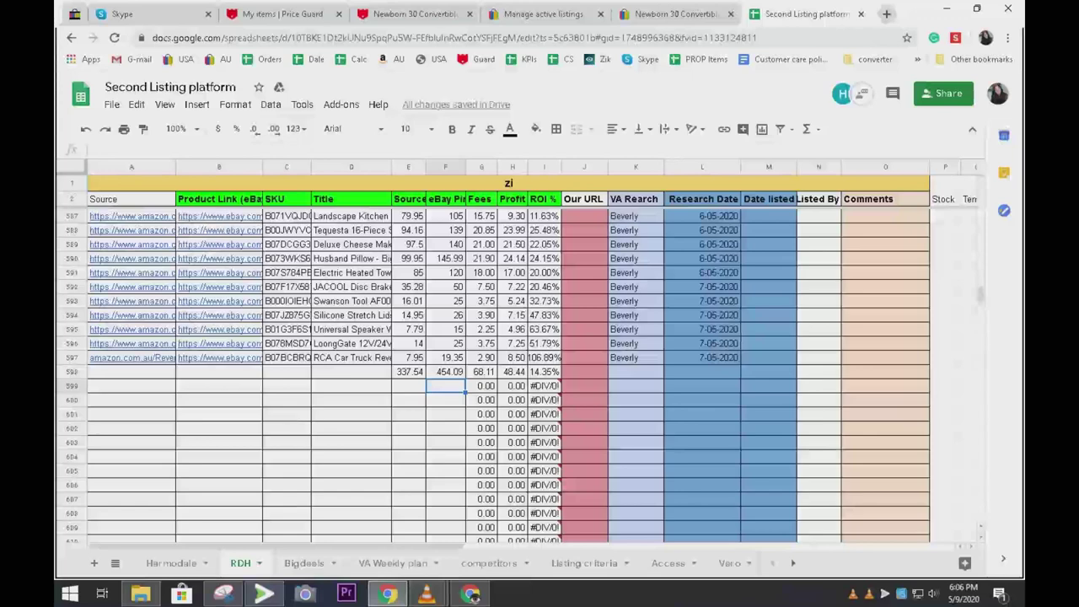
Step: Return to Price Guard and update the car seat's current price to 454.09
click(415, 15)
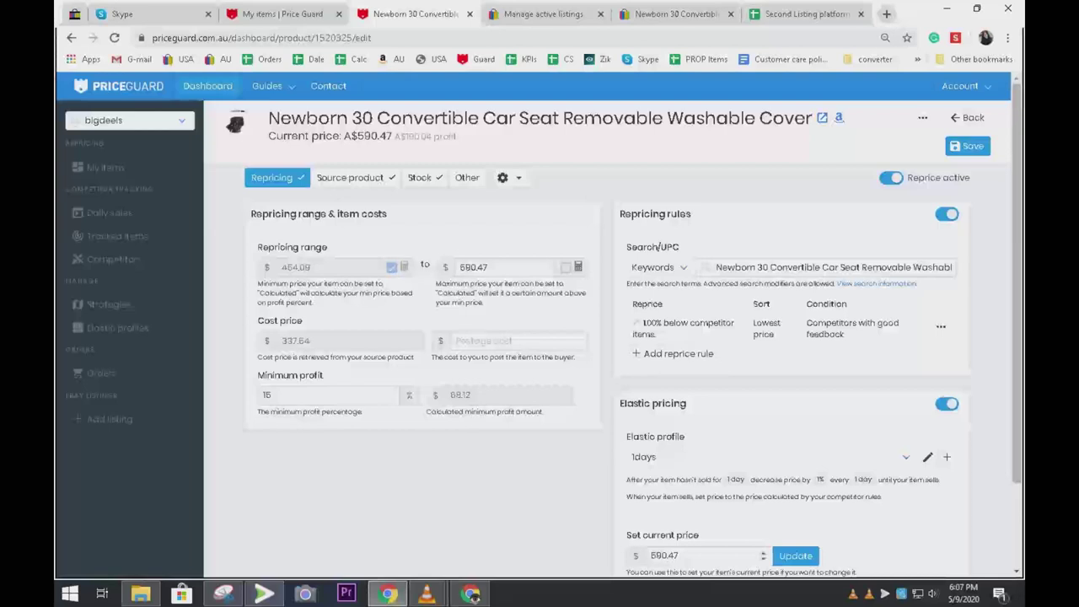
double_click(664, 556)
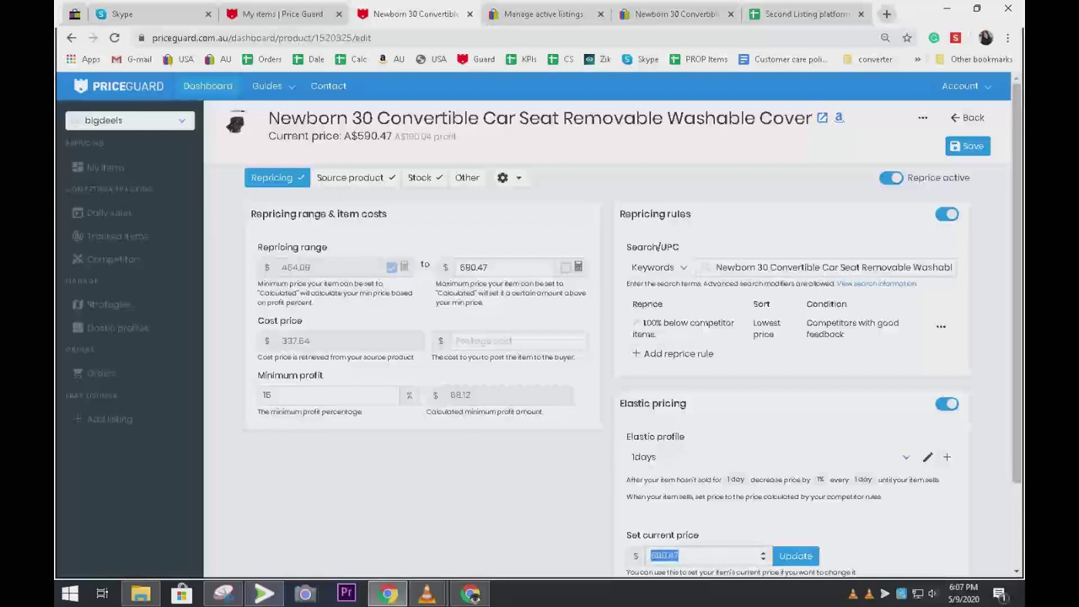
text(454)
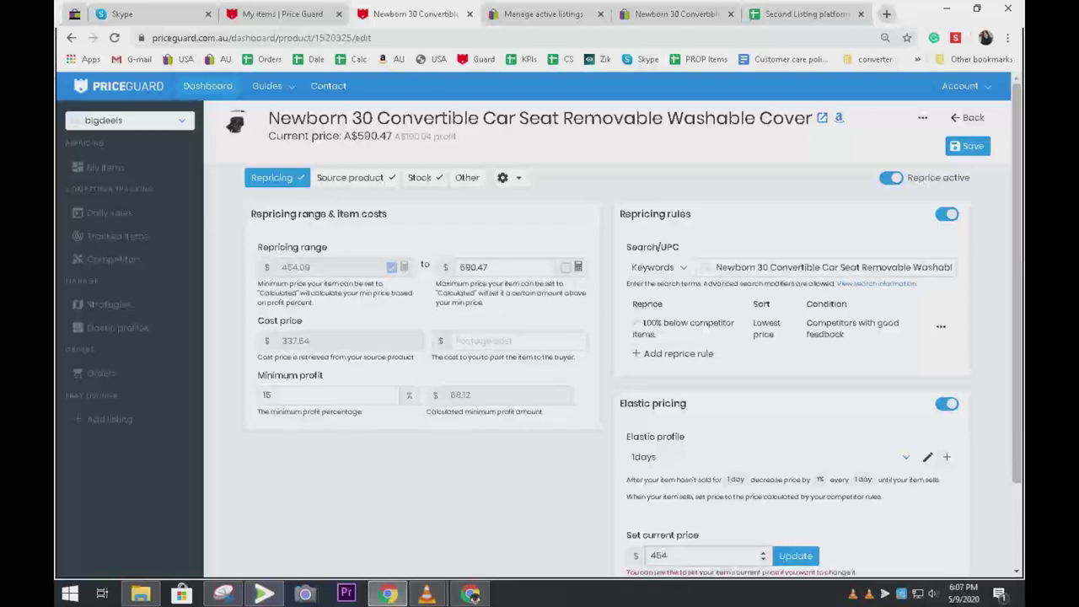
click(795, 555)
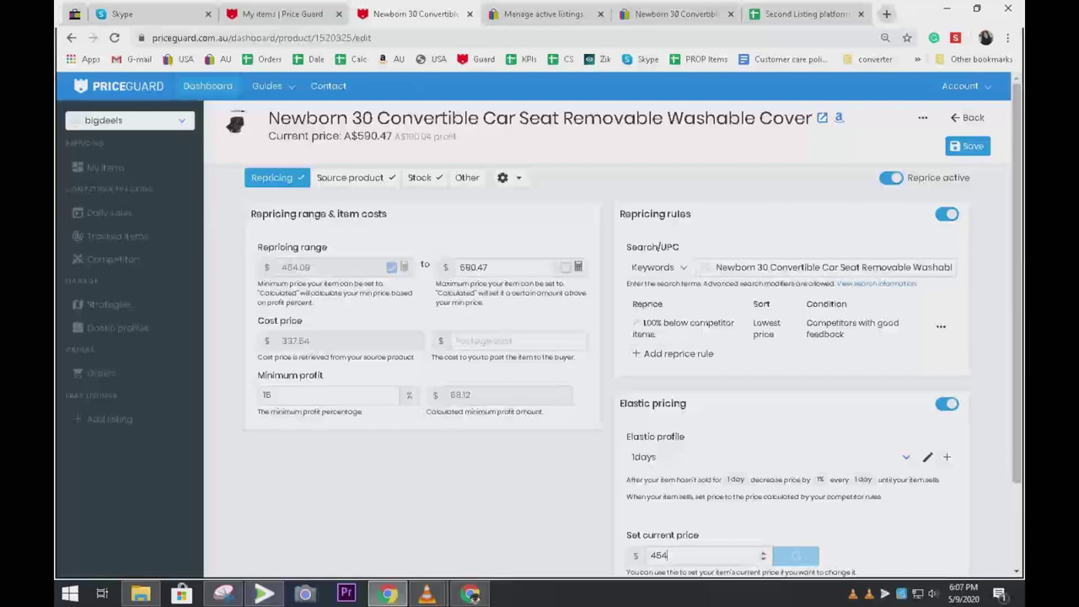
text(.09)
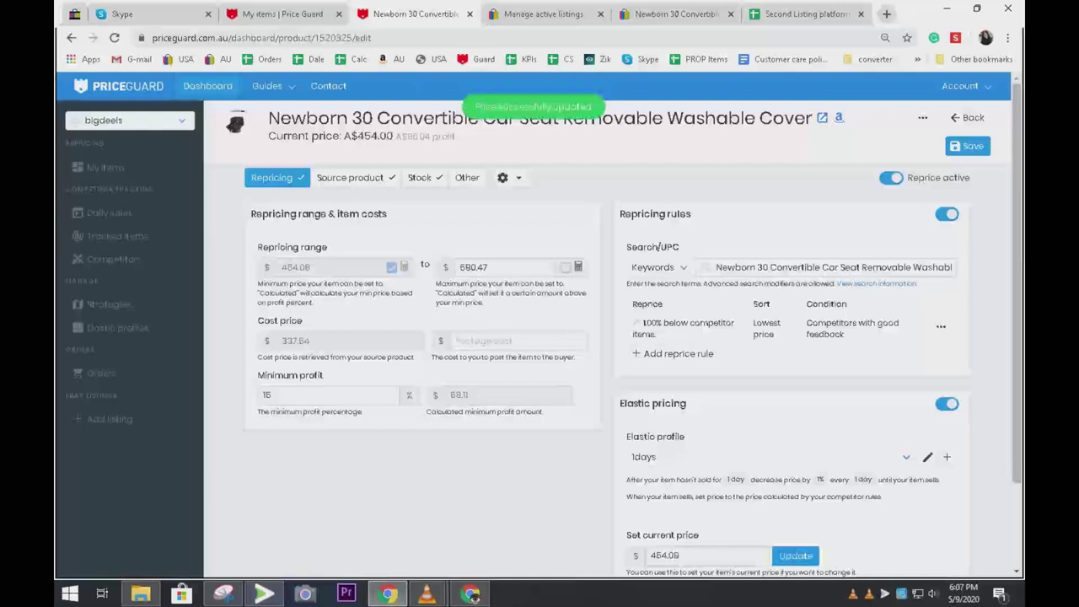
key(Return)
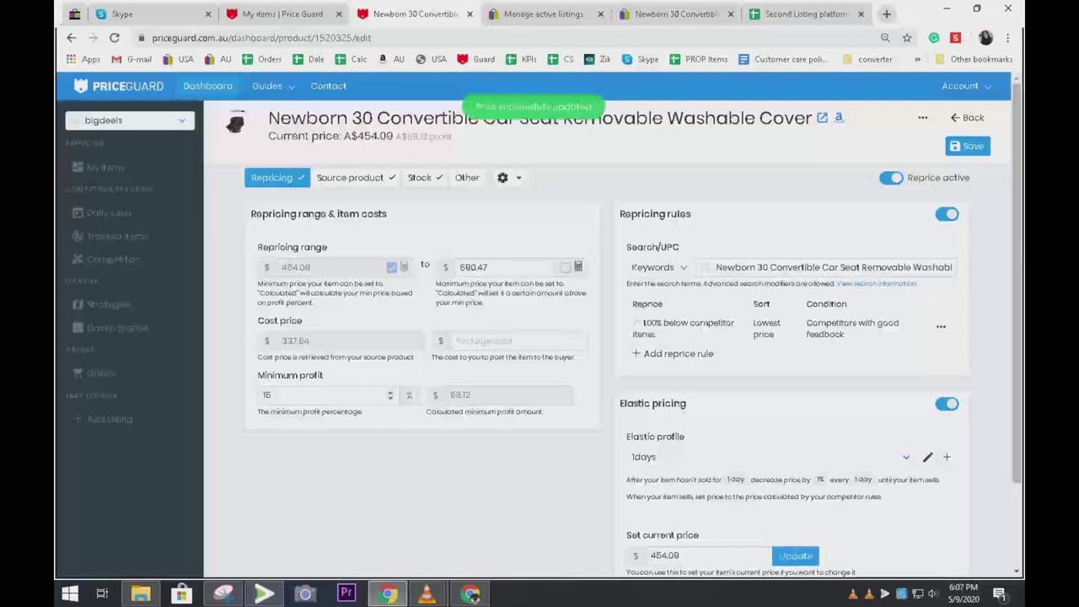
Step: Try a 10% minimum profit for the car seat and compare it with the profit calculation in the spreadsheet
double_click(268, 395)
text(10)
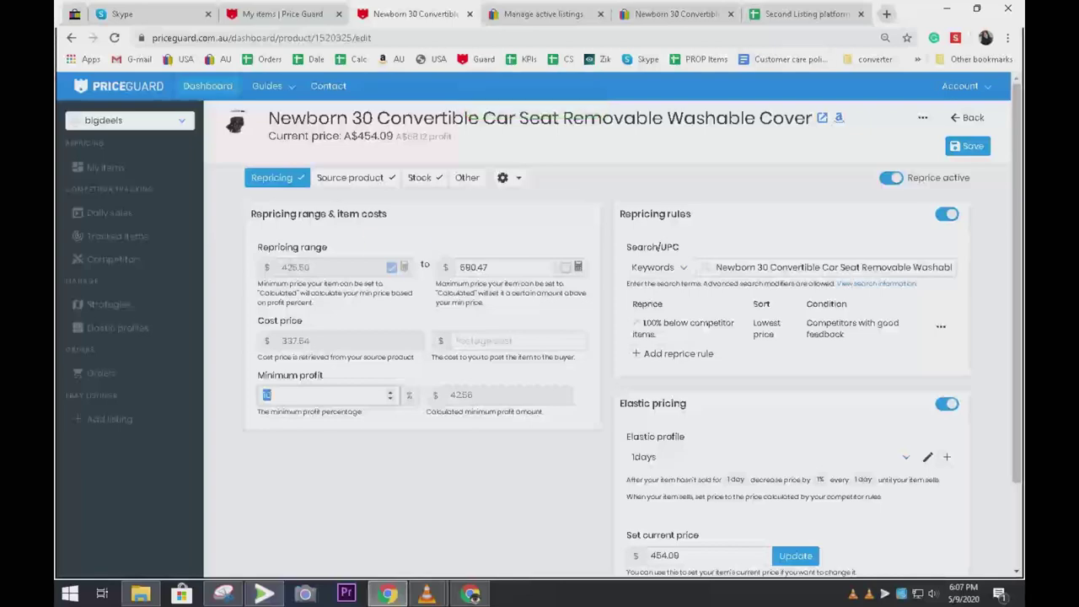
click(807, 15)
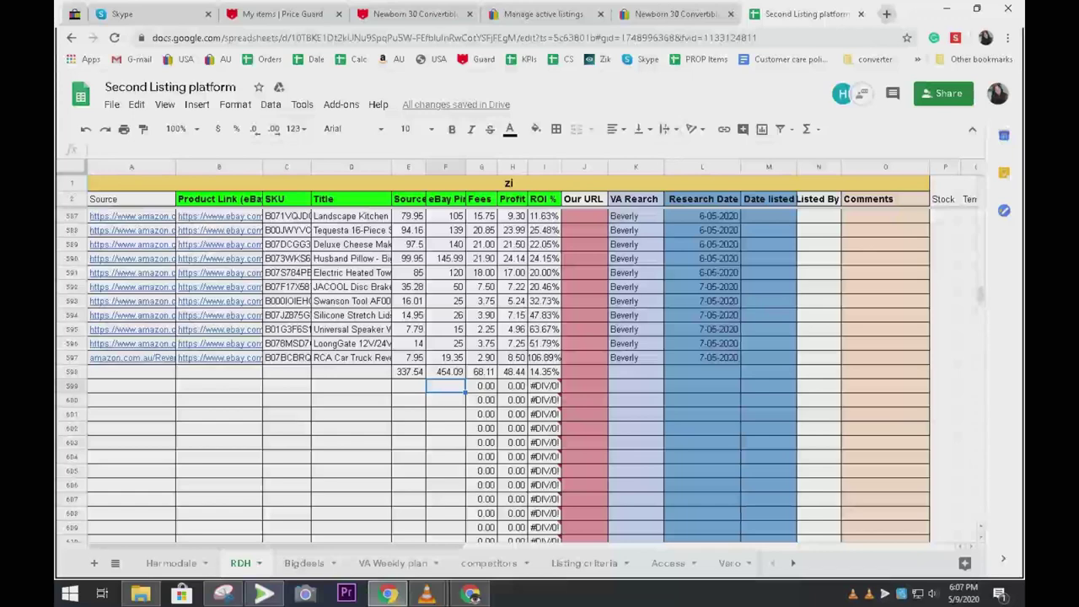
key(ctrl+3)
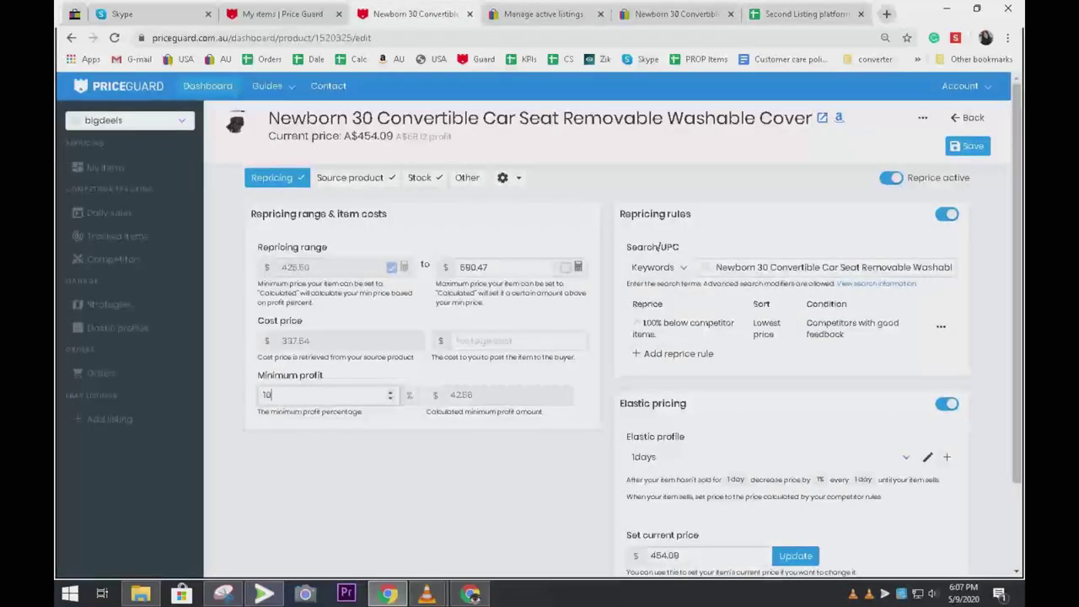
key(ctrl+a)
click(272, 395)
double_click(268, 395)
text(1)
text(0)
Step: Set the car seat's minimum profit to 12% and save the item
key(ctrl+a)
text(12)
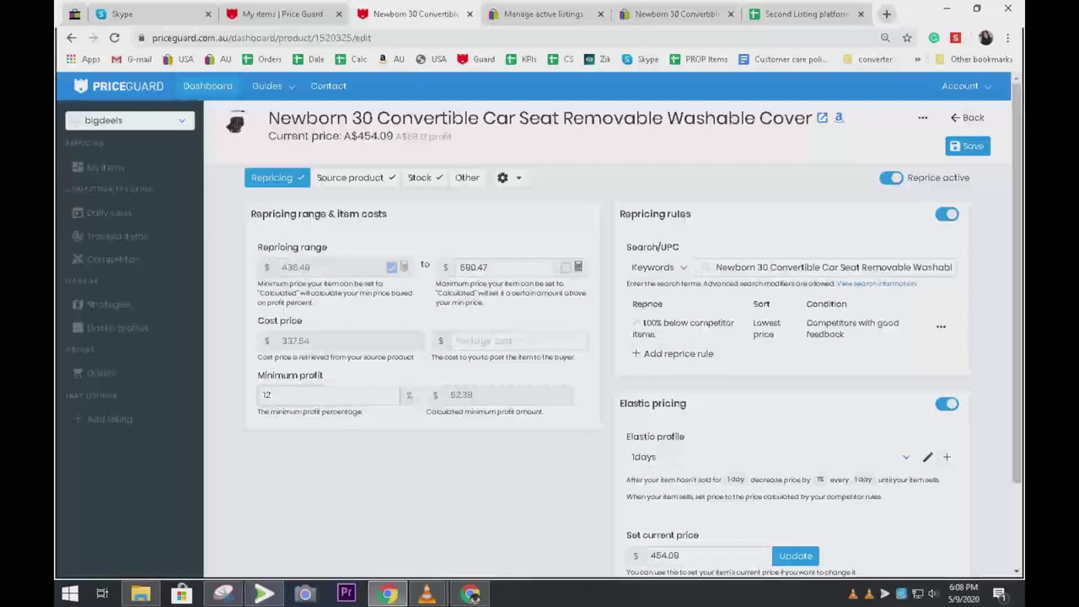
click(968, 146)
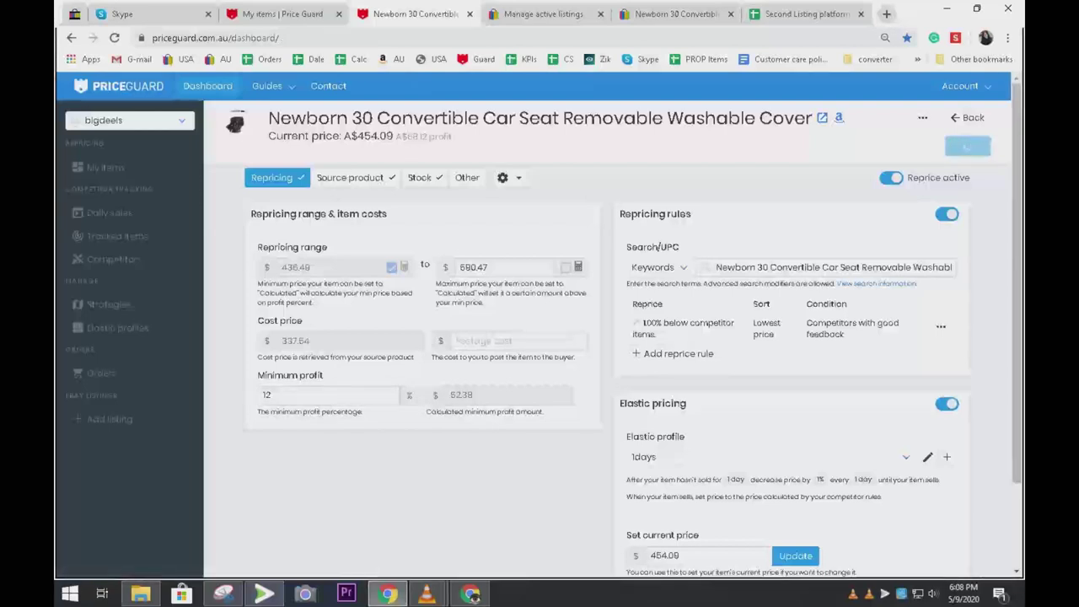